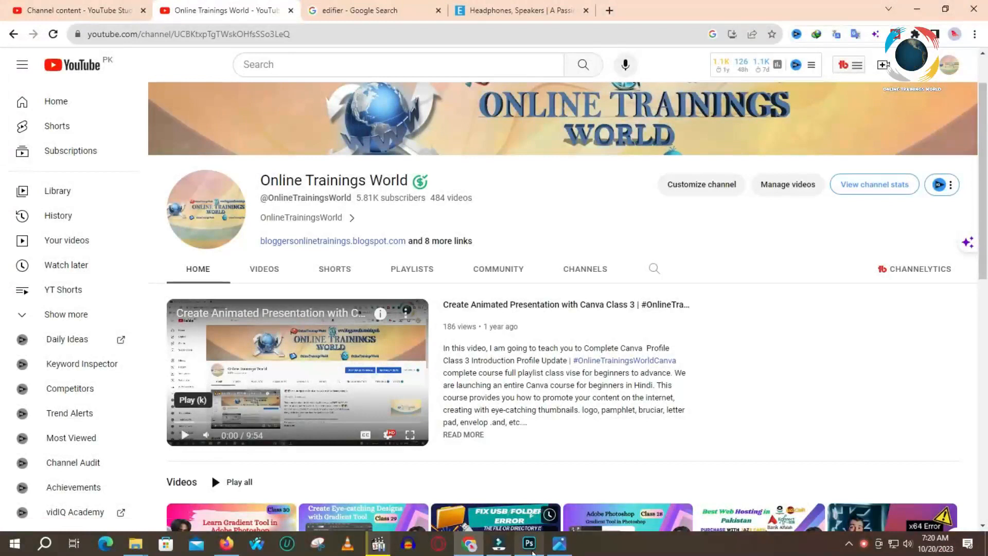
# - Switch to Photoshop and nudge the "Anti Alias" text slightly on the canvas
pyautogui.click(529, 542)
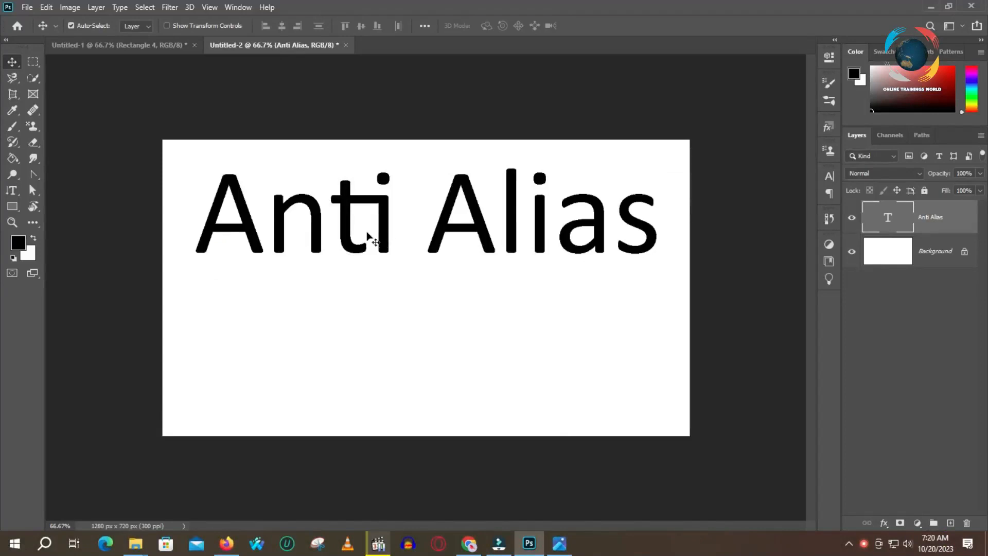
pyautogui.moveTo(279, 225); pyautogui.dragTo(285, 229)
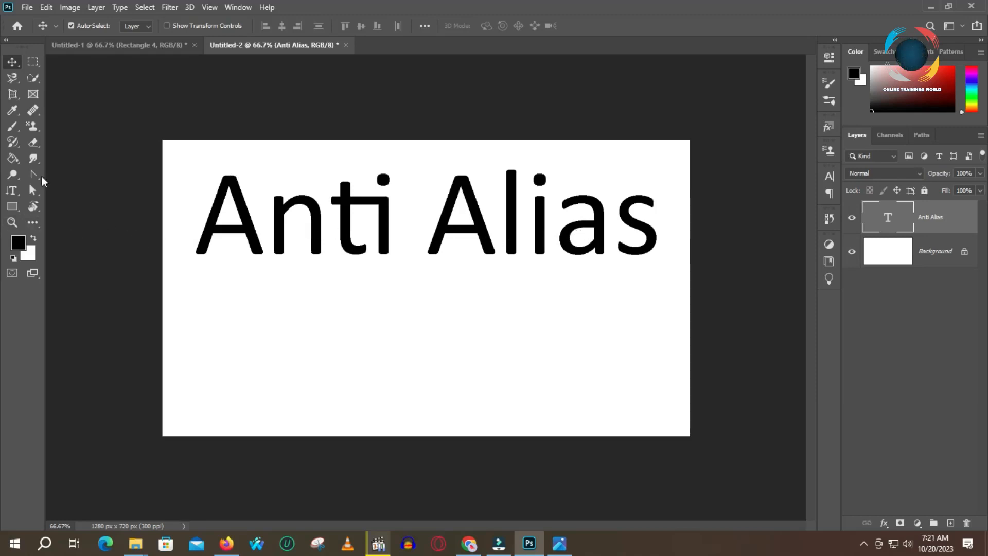
# - Add the vertical text "anti" below the start of the "Anti Alias" text and set its size to 30 pt
pyautogui.click(12, 191)
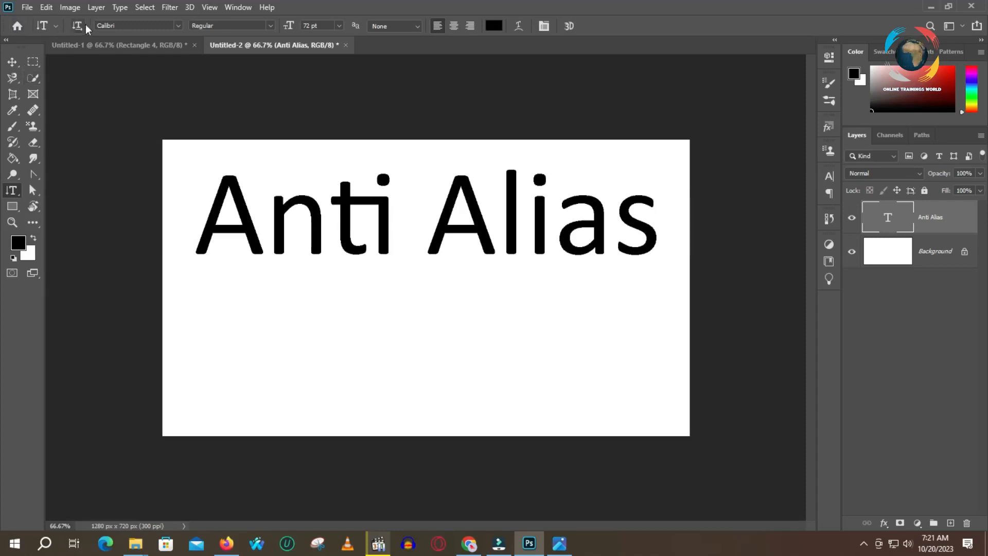
pyautogui.click(56, 27)
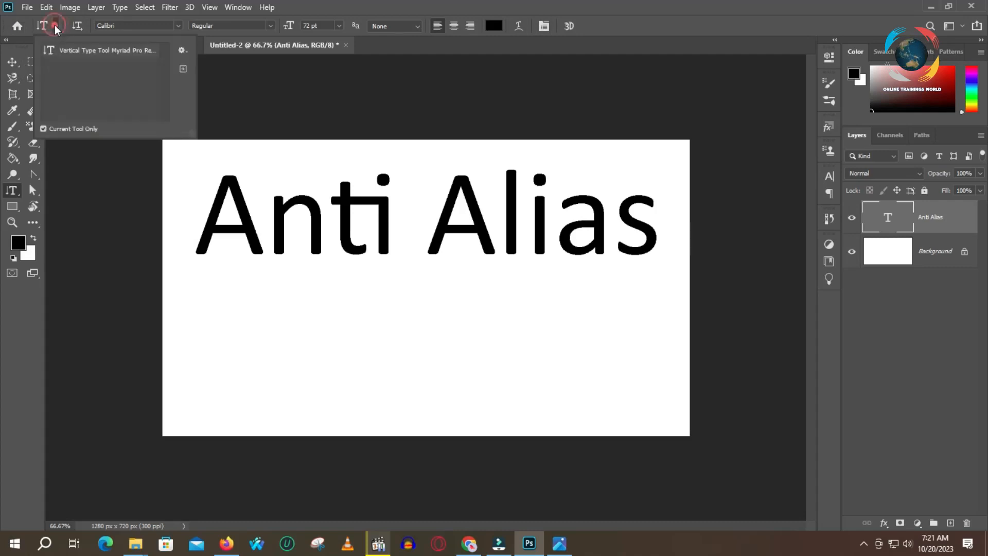
pyautogui.click(56, 26)
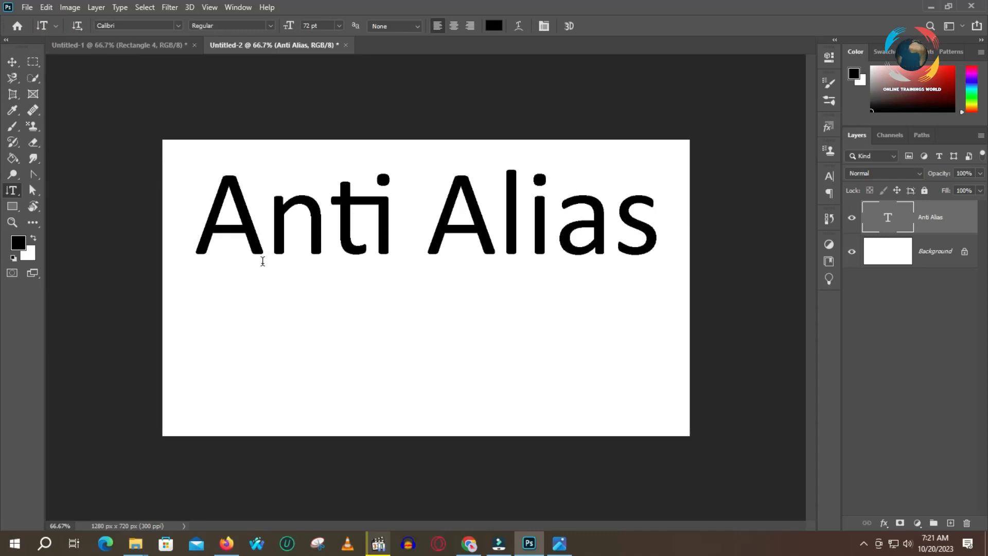
pyautogui.click(216, 307)
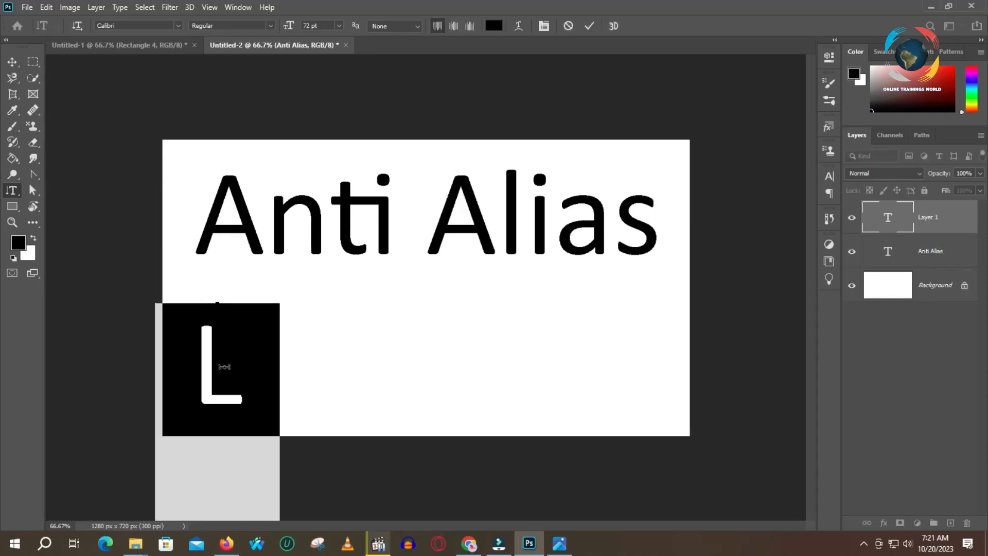
pyautogui.write('a')
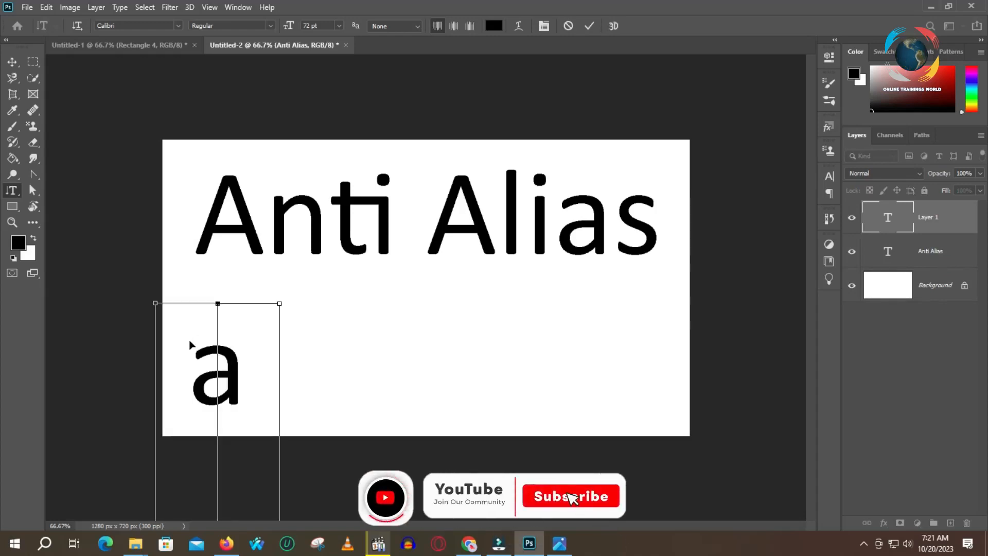
pyautogui.hotkey('ctrl', 'a')
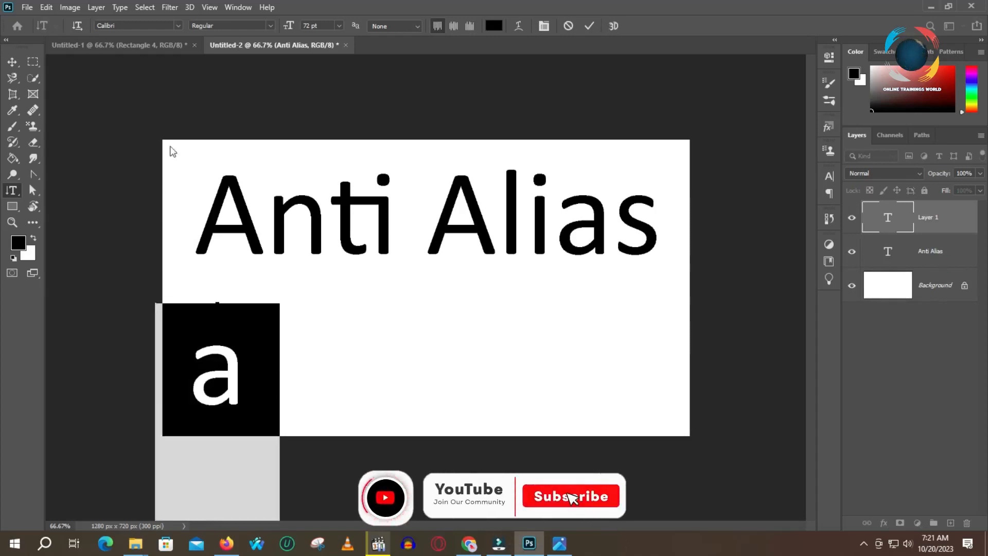
pyautogui.click(338, 26)
pyautogui.click(322, 145)
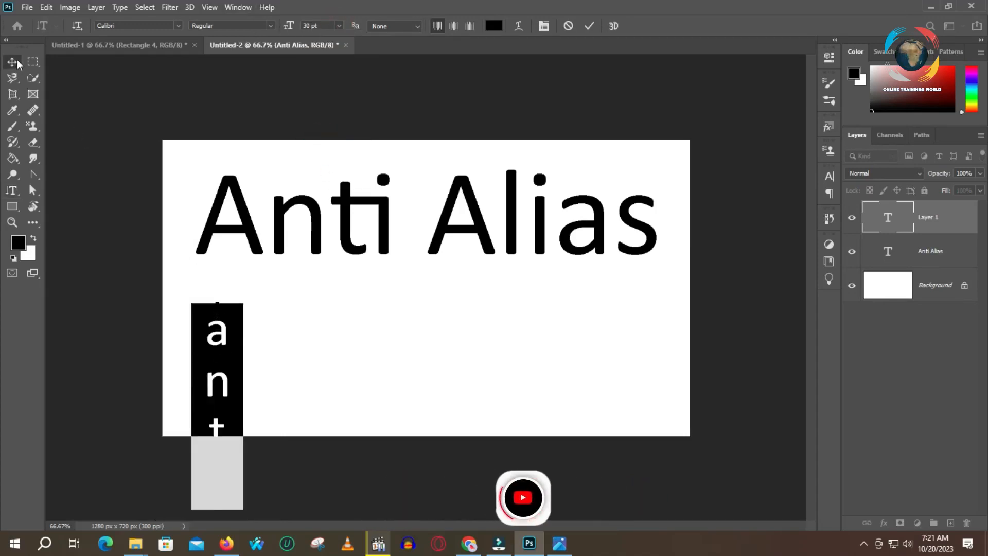
# - Commit the vertical text and place it along the canvas's left edge, shifting the "Anti Alias" text right to sit beside it
pyautogui.hotkey('ctrl', 'Return')
pyautogui.moveTo(214, 330); pyautogui.dragTo(184, 217)
pyautogui.moveTo(254, 223); pyautogui.dragTo(293, 211)
pyautogui.moveTo(181, 216); pyautogui.dragTo(191, 215)
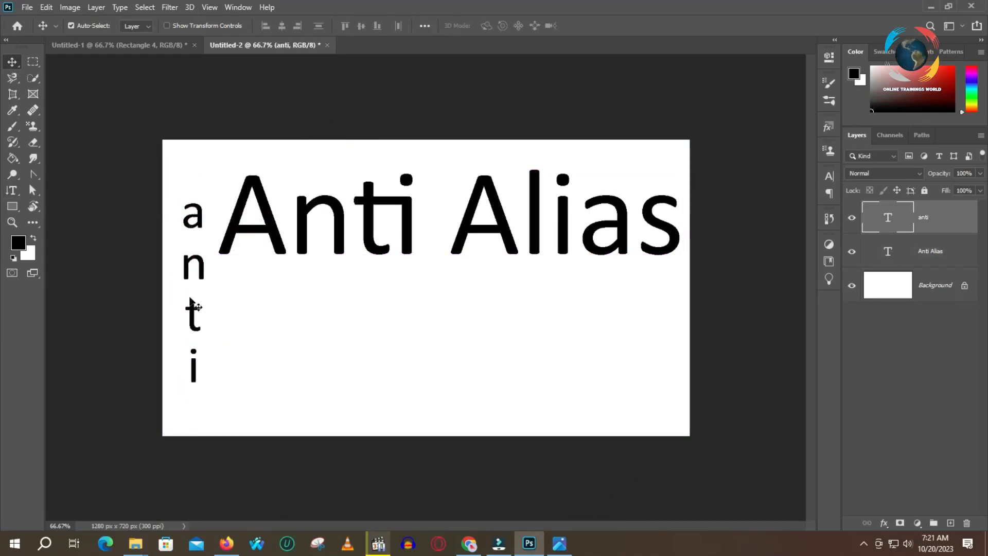
# - Toggle the "anti" text to horizontal orientation and back to vertical
pyautogui.click(11, 190)
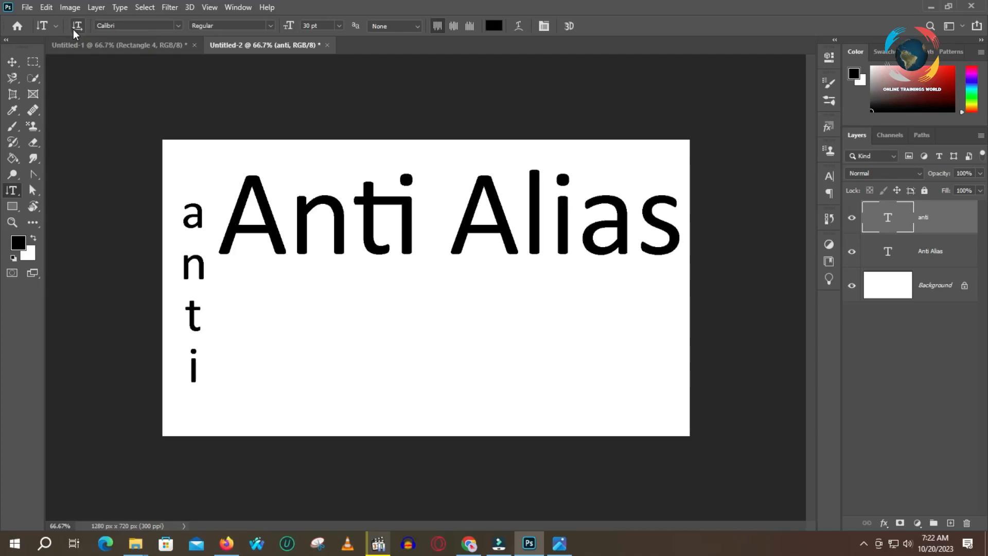
pyautogui.click(193, 277)
pyautogui.click(79, 26)
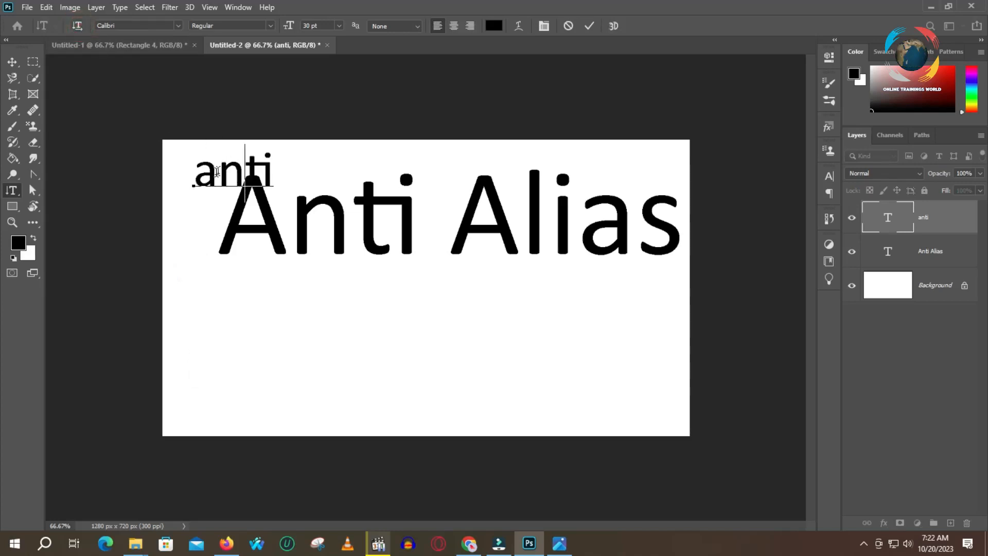
pyautogui.click(80, 26)
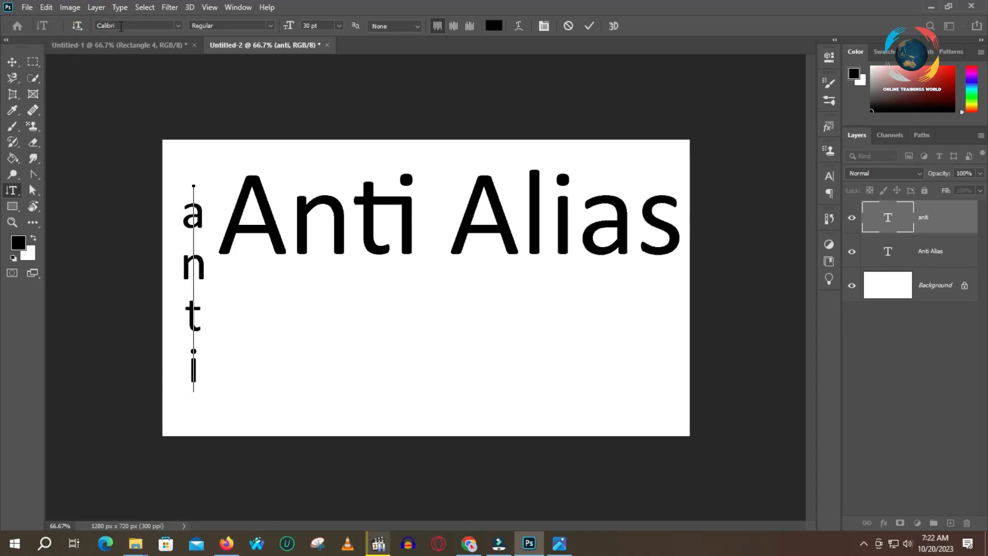
pyautogui.click(269, 26)
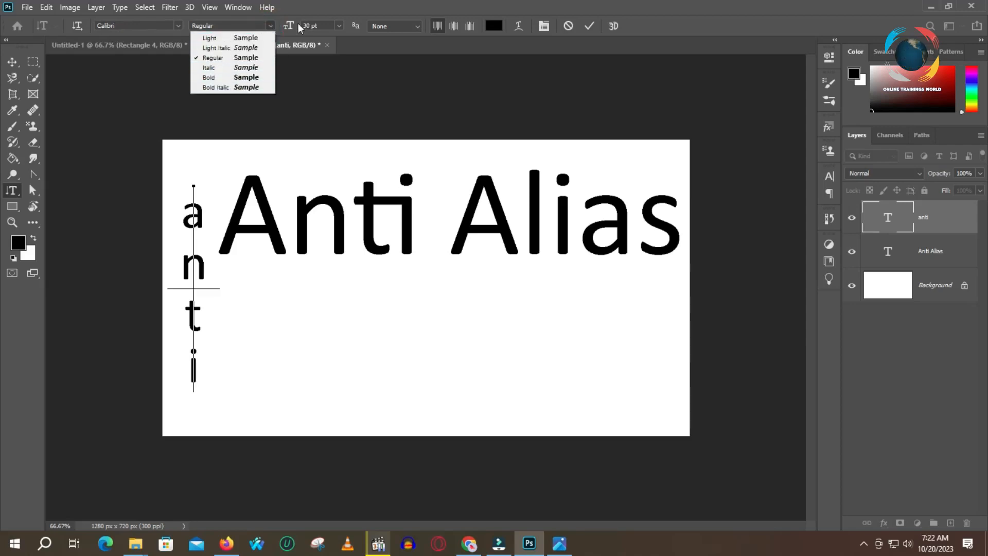
pyautogui.click(337, 24)
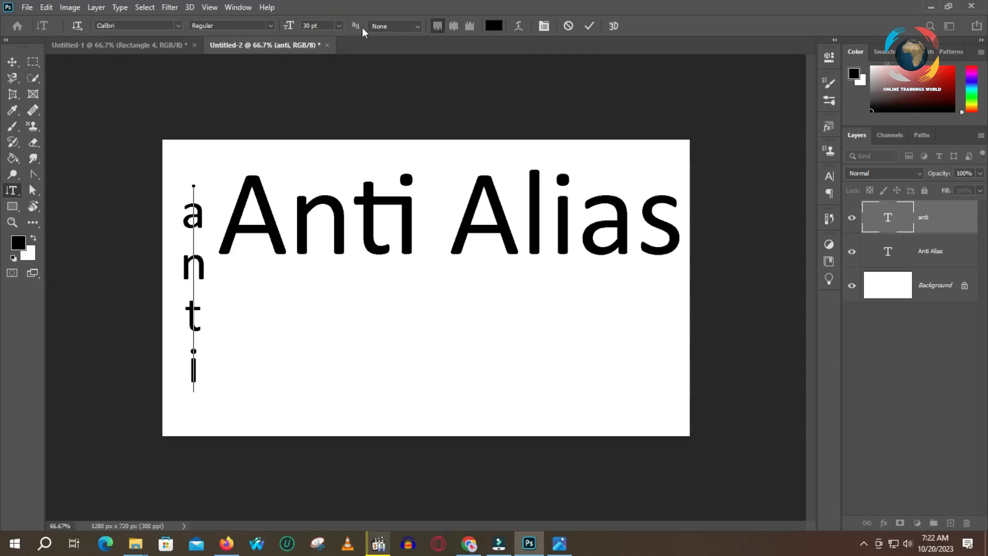
pyautogui.click(416, 26)
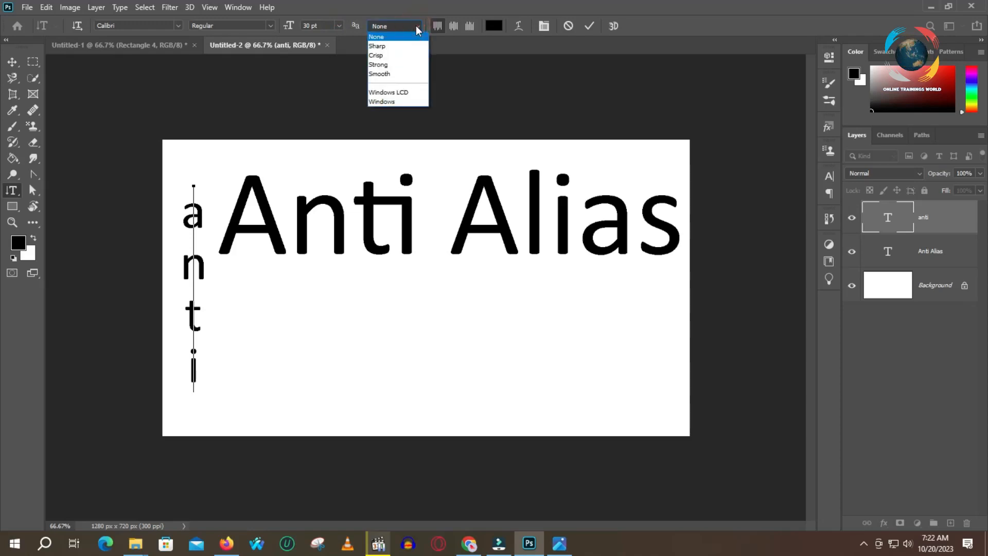
pyautogui.click(415, 29)
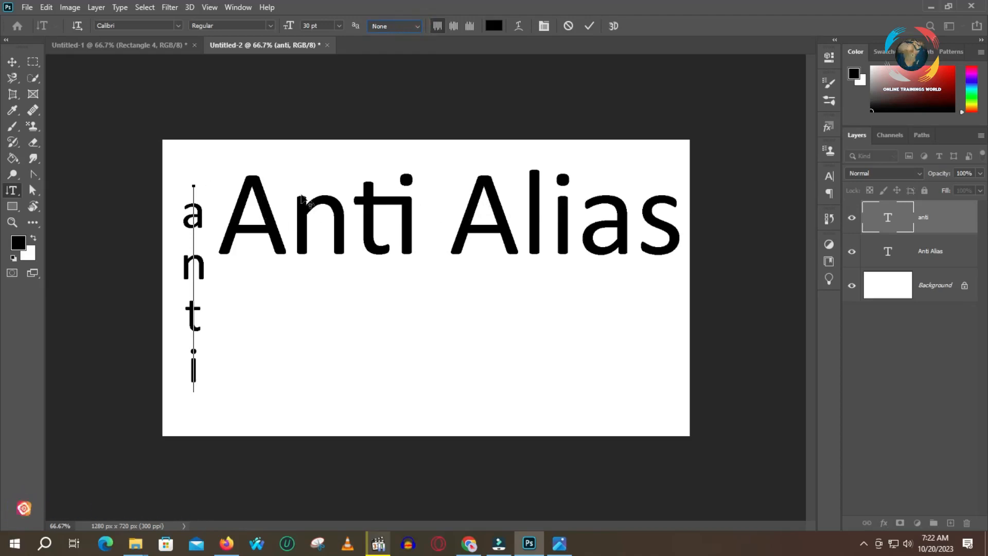
# - Set the anti-aliasing method of the vertical "anti" text layer to Sharp
pyautogui.click(33, 61)
pyautogui.moveTo(290, 187); pyautogui.dragTo(333, 208)
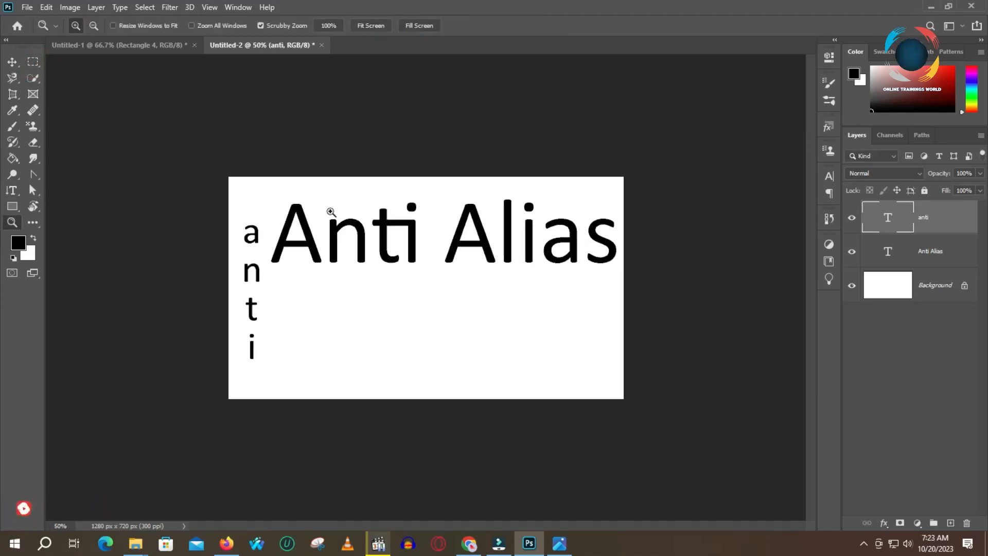
pyautogui.moveTo(330, 212); pyautogui.dragTo(370, 159)
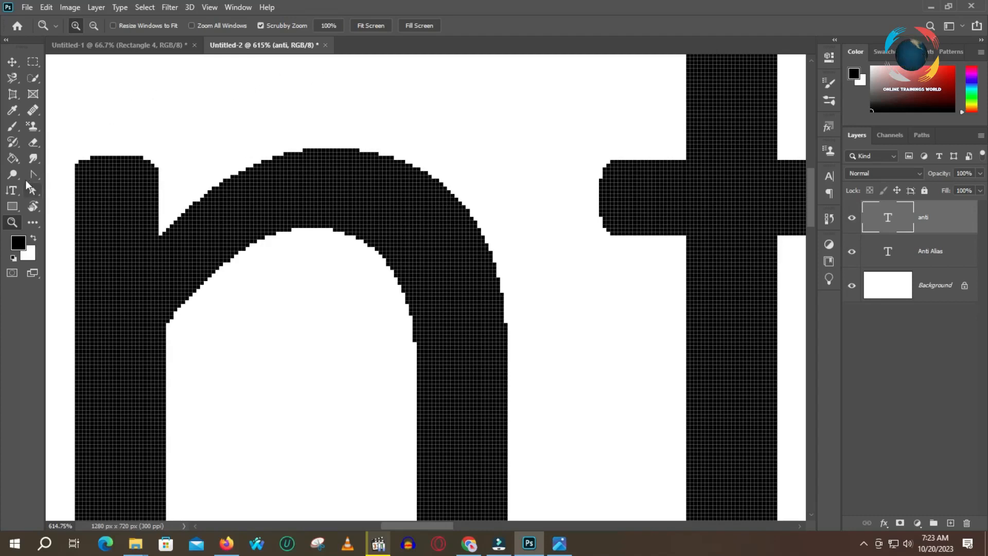
pyautogui.click(12, 190)
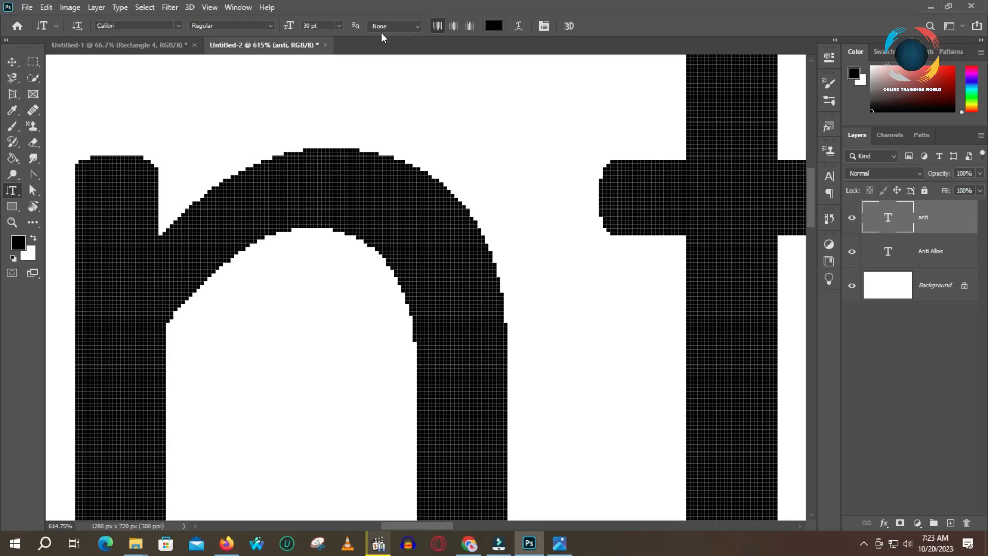
pyautogui.click(419, 24)
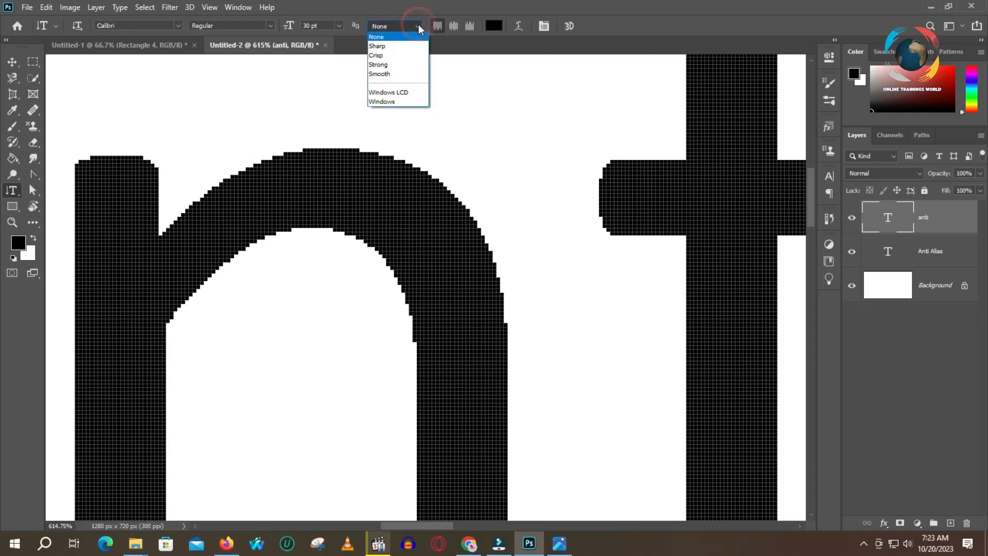
pyautogui.click(378, 46)
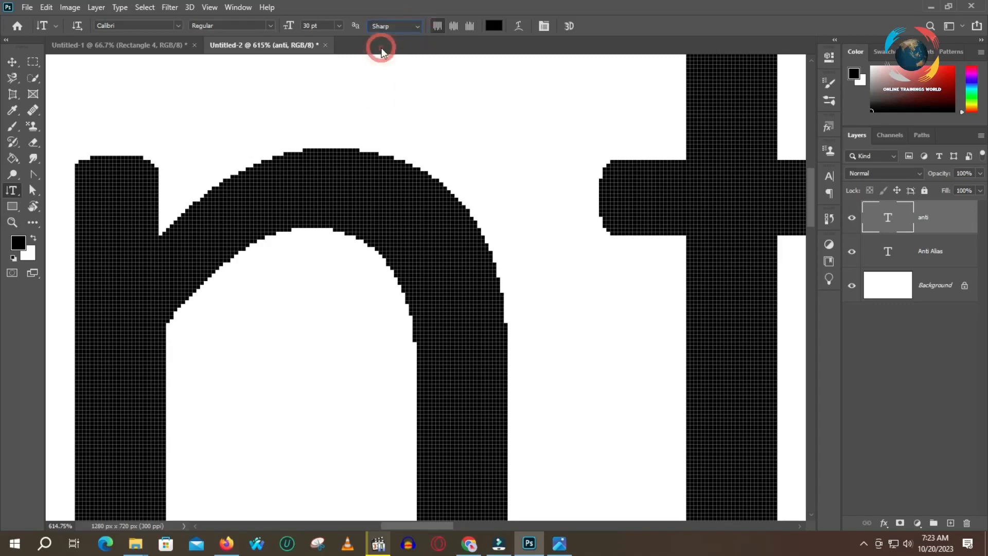
# - Select all of the "Anti Alias" text, set its anti-aliasing to Sharp and commit the edit
pyautogui.click(333, 166)
pyautogui.hotkey('ctrl', 'a')
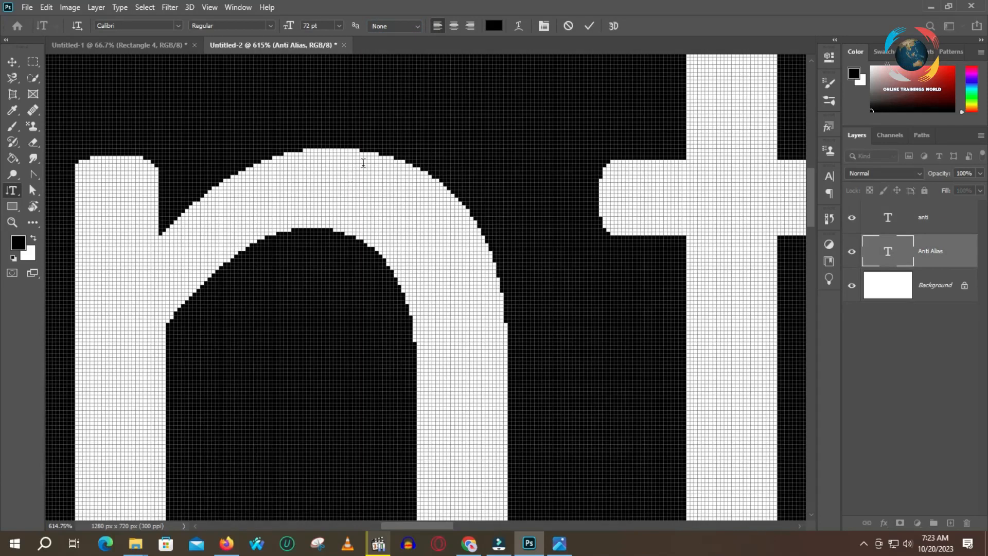
pyautogui.click(417, 30)
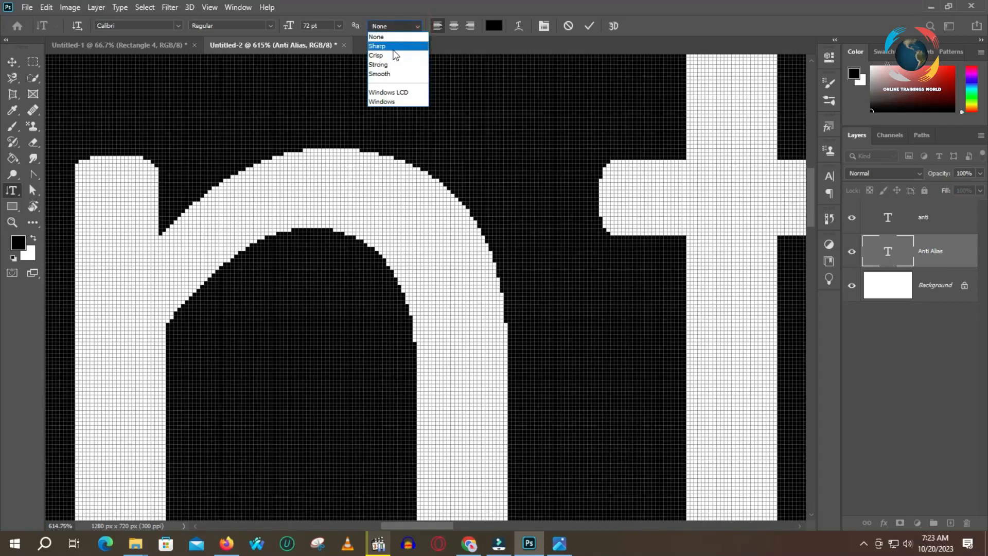
pyautogui.click(392, 47)
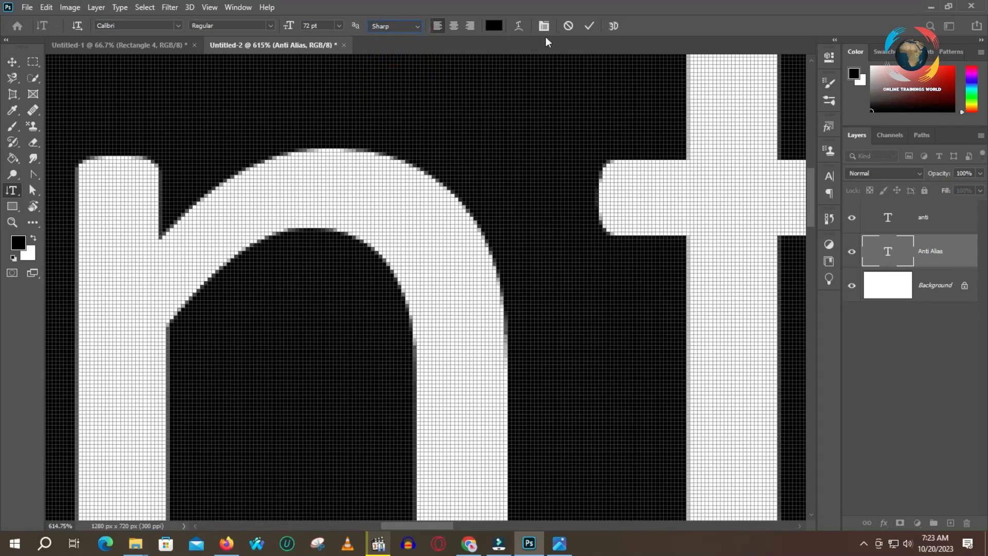
pyautogui.click(589, 25)
# - Examine the letter edges of the "Anti Alias" text from a distance and close up at 300%
pyautogui.press('z')
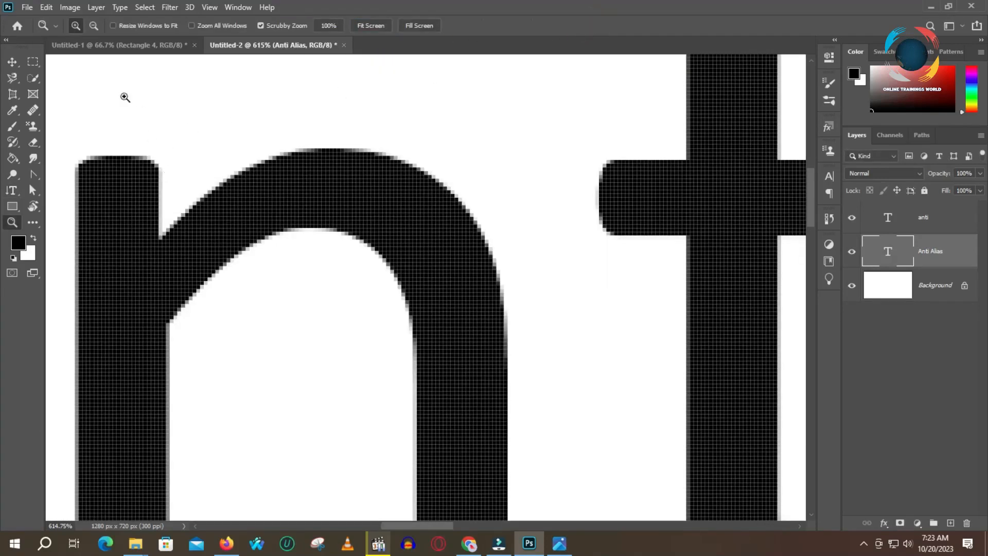
pyautogui.click(93, 25)
pyautogui.click(327, 263)
pyautogui.click(327, 263)
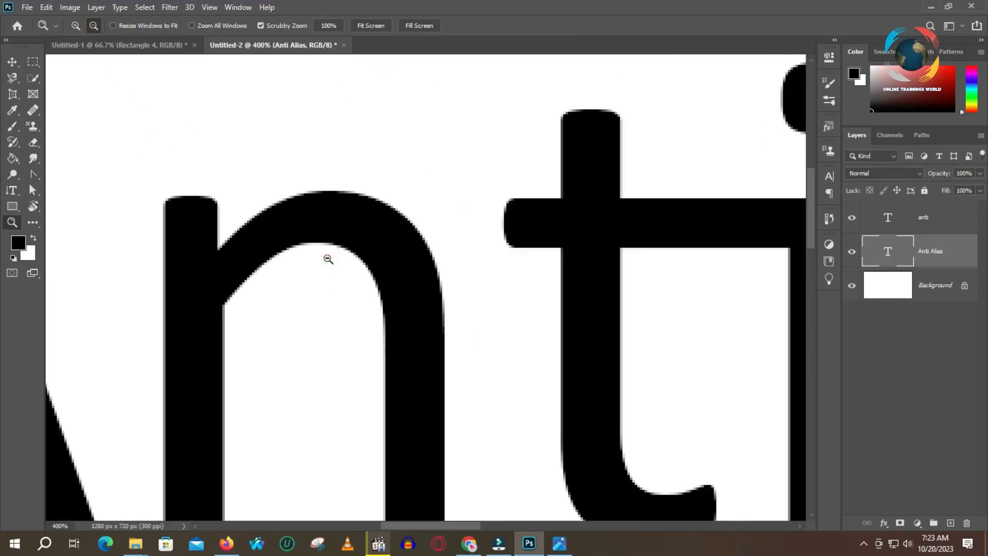
pyautogui.click(328, 259)
pyautogui.click(328, 258)
pyautogui.click(327, 259)
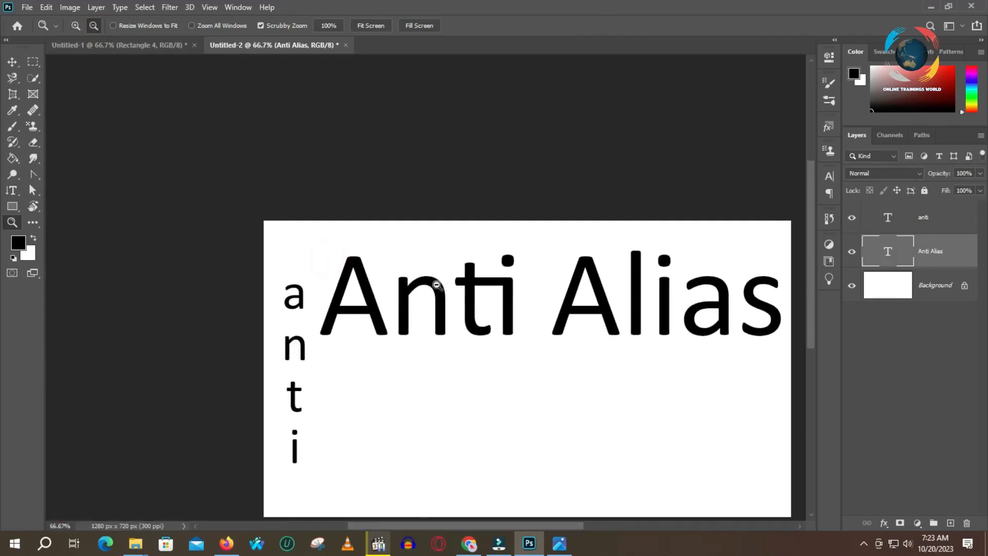
pyautogui.keyDown('alt'); pyautogui.click(459, 277); pyautogui.keyUp('alt')
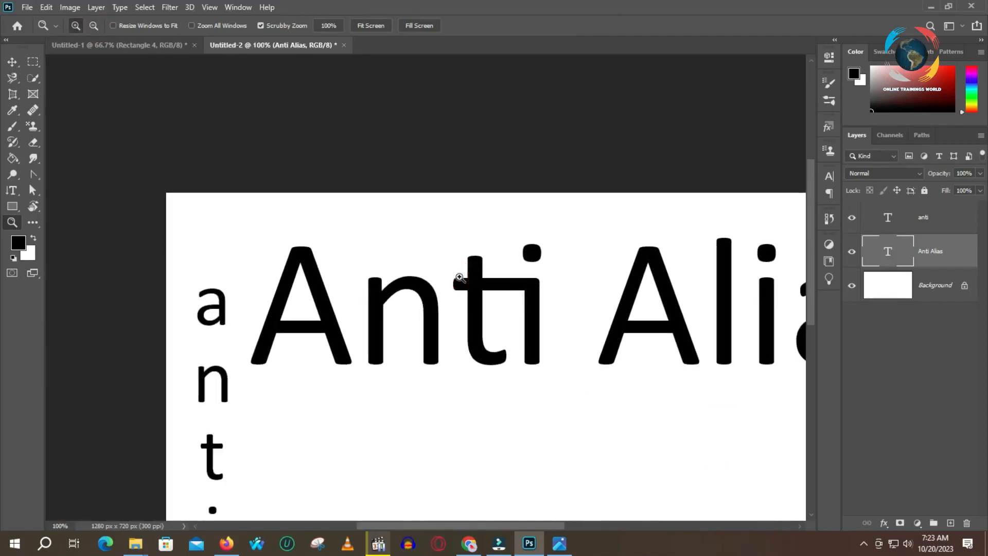
pyautogui.keyDown('alt'); pyautogui.click(457, 273); pyautogui.keyUp('alt')
pyautogui.keyDown('alt'); pyautogui.click(457, 274); pyautogui.keyUp('alt')
pyautogui.press('alt')
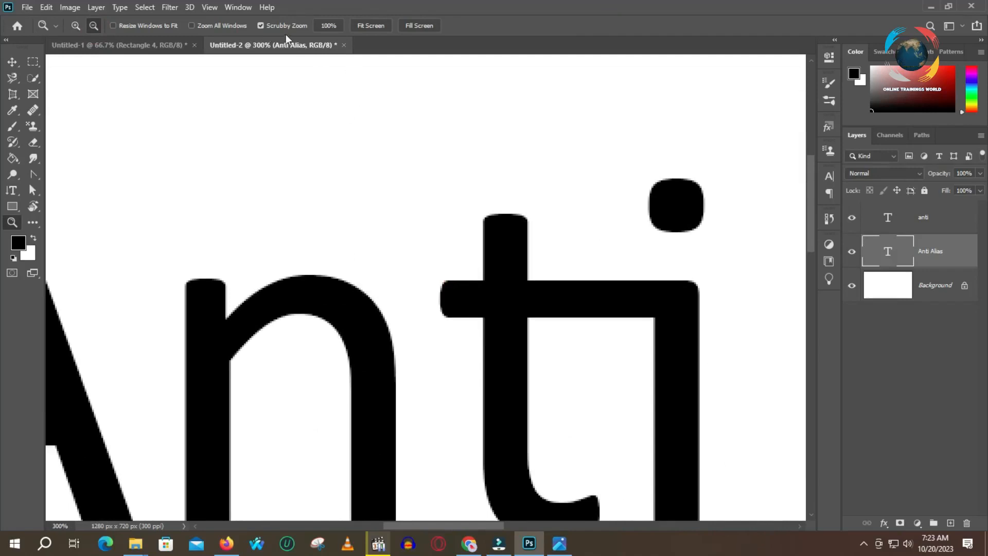
# - Try Crisp anti-aliasing on the "Anti Alias" text layer, and set it to Strong
pyautogui.click(12, 190)
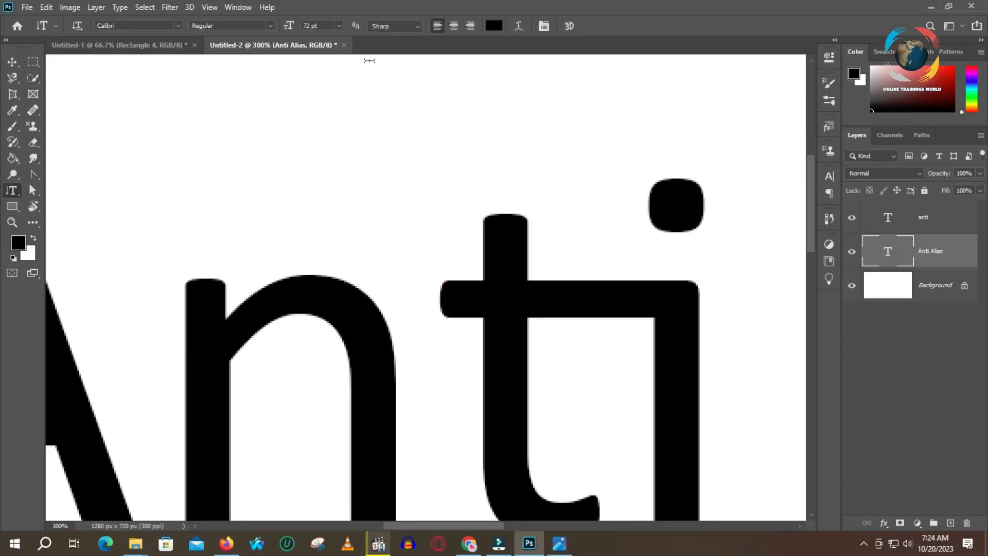
pyautogui.click(416, 27)
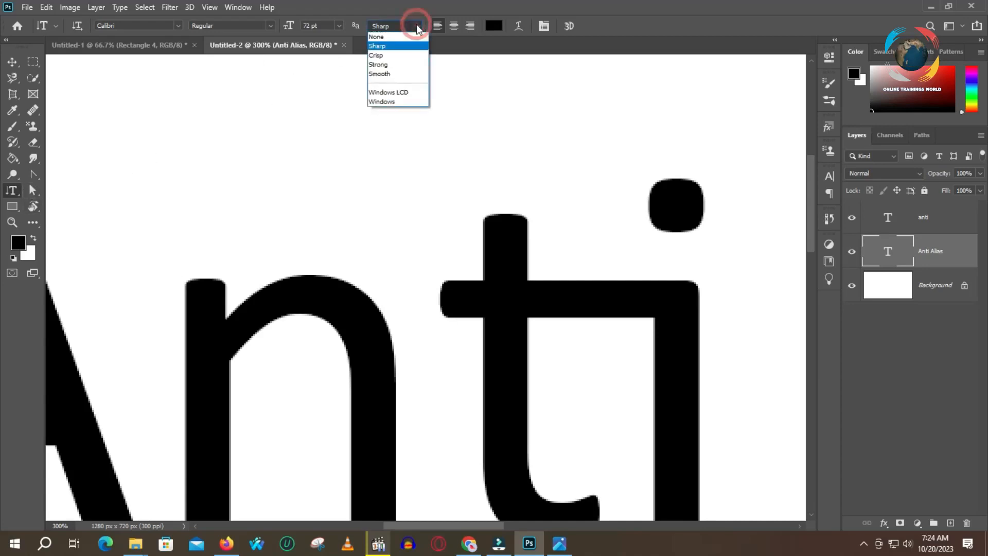
pyautogui.click(399, 56)
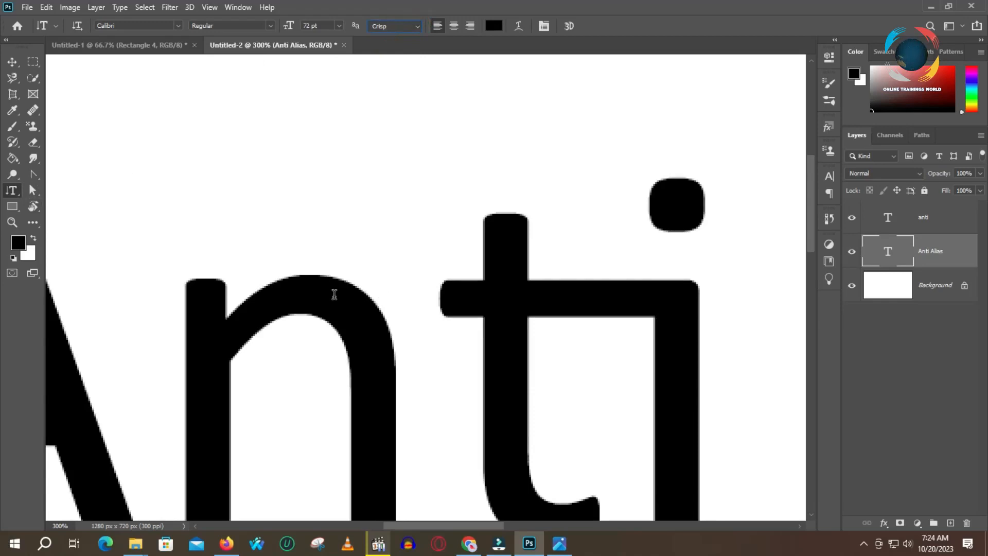
pyautogui.click(412, 27)
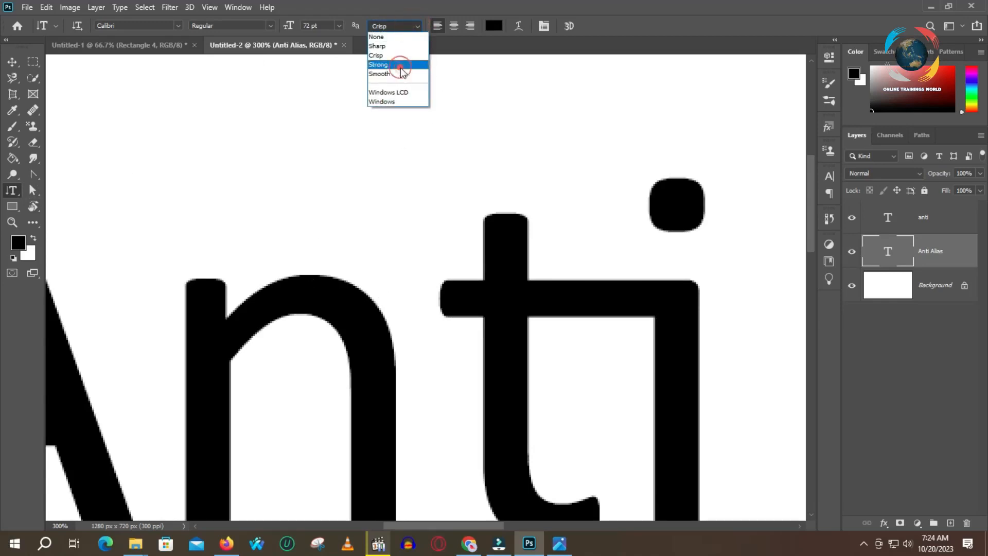
pyautogui.click(400, 67)
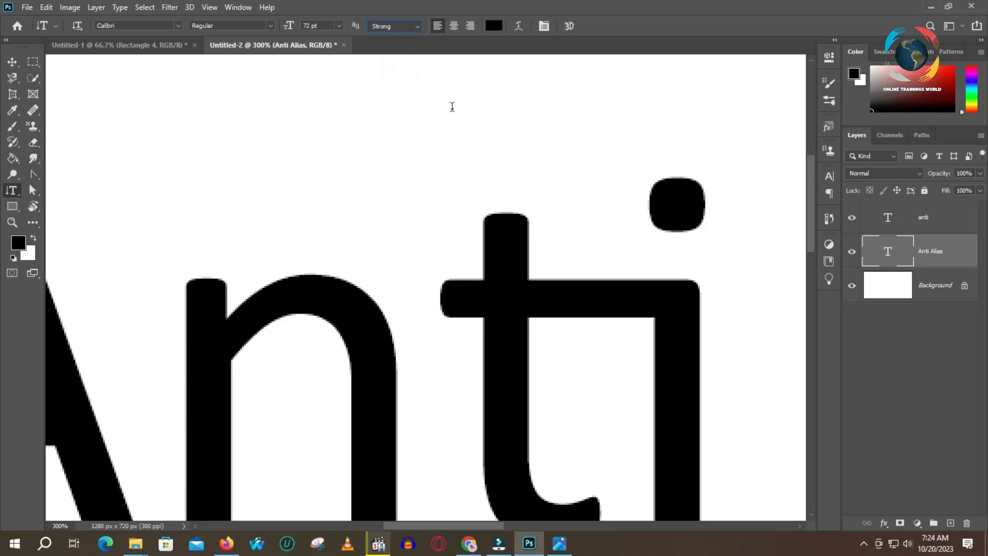
# - Set the "Anti Alias" text layer's anti-aliasing to Smooth and review its character settings
pyautogui.click(422, 27)
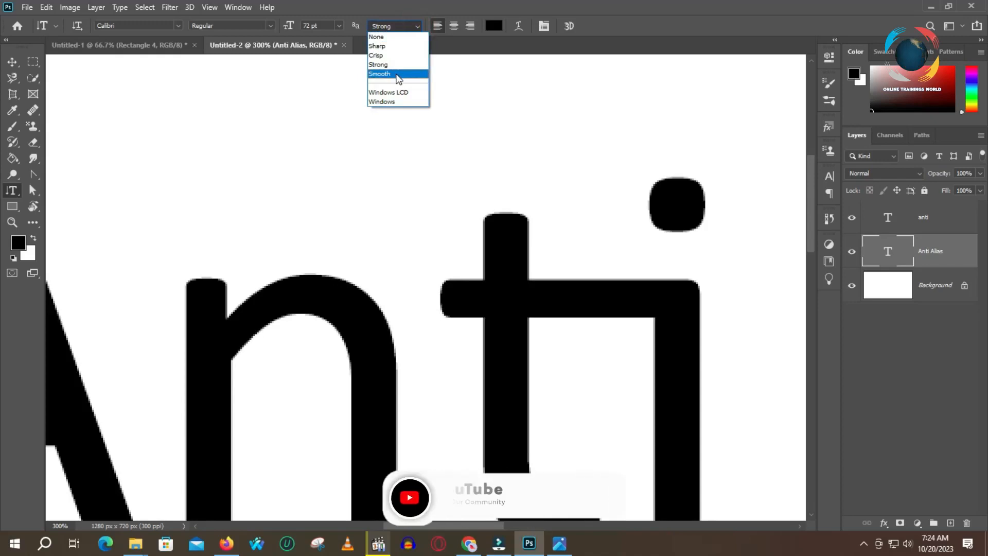
pyautogui.click(398, 74)
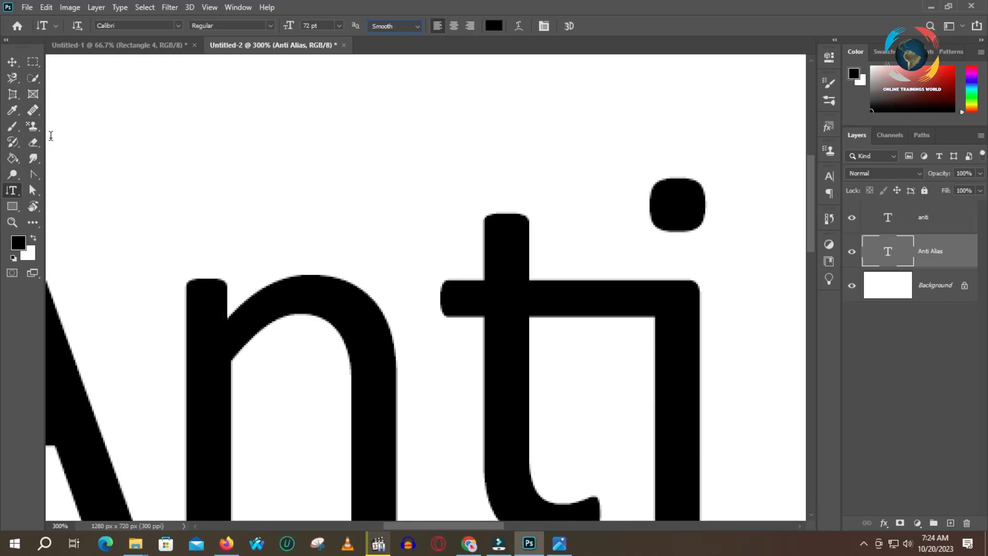
pyautogui.click(12, 223)
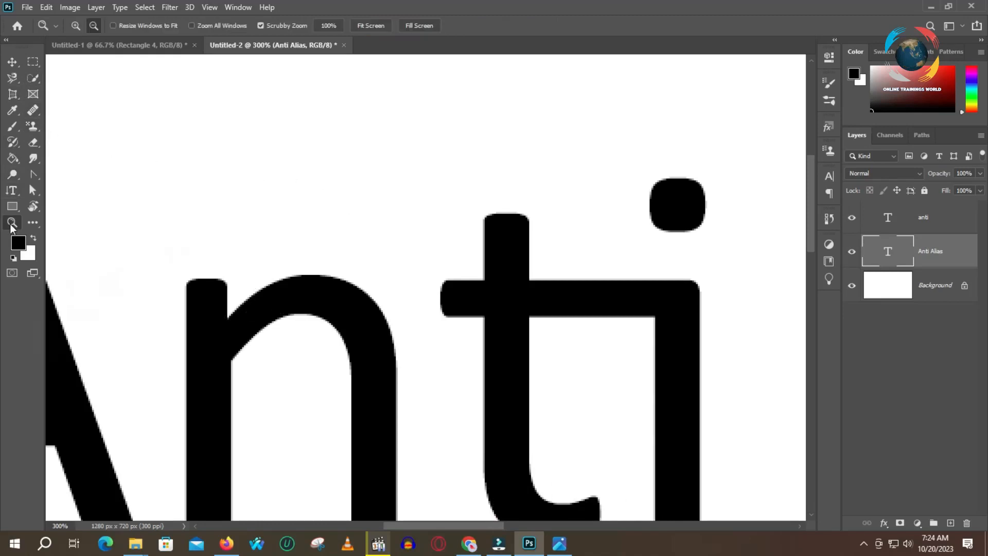
pyautogui.click(337, 233)
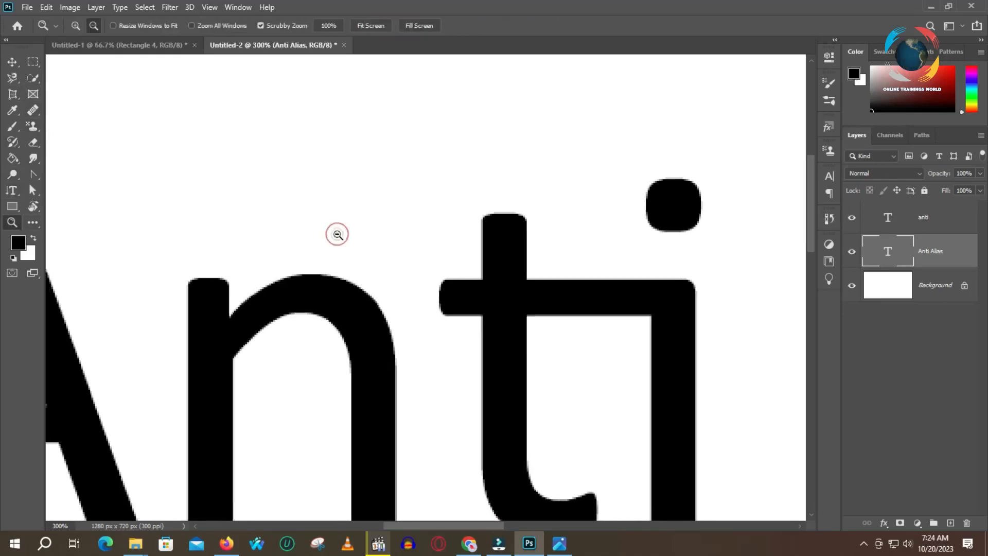
pyautogui.click(338, 234)
pyautogui.click(337, 234)
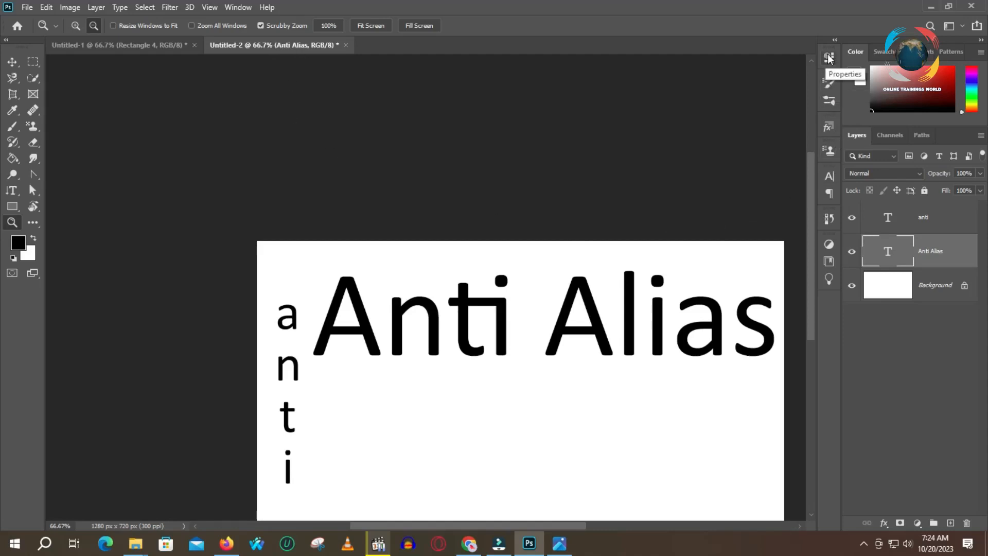
pyautogui.click(828, 176)
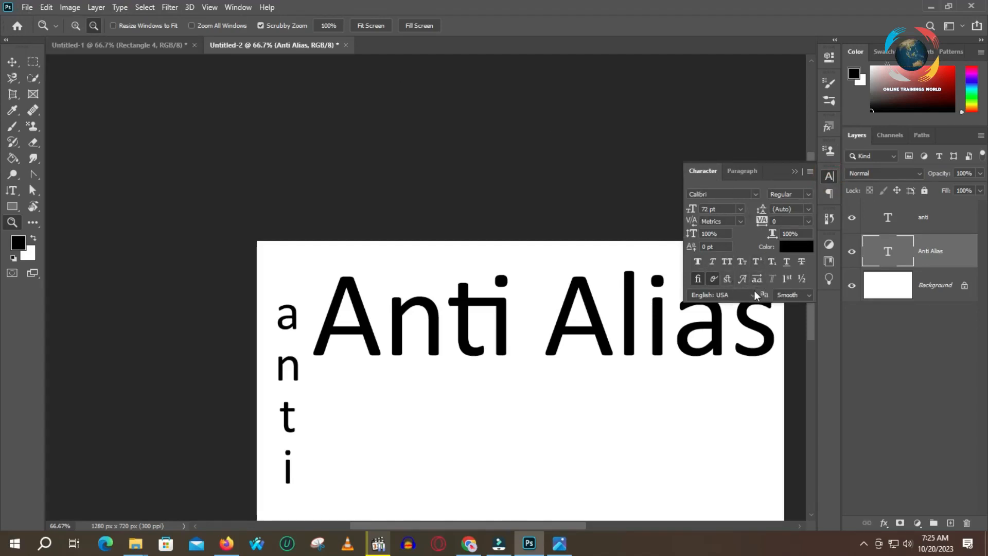
pyautogui.click(829, 175)
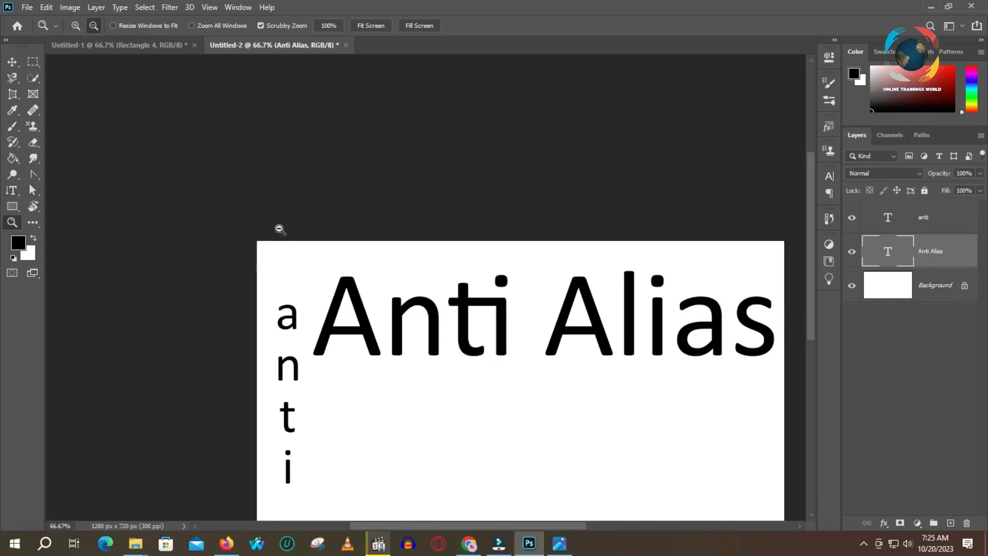
# - Switch to the Untitled-1 document and group the Rectangle 1, 2, 3 and 4 layers
pyautogui.click(122, 46)
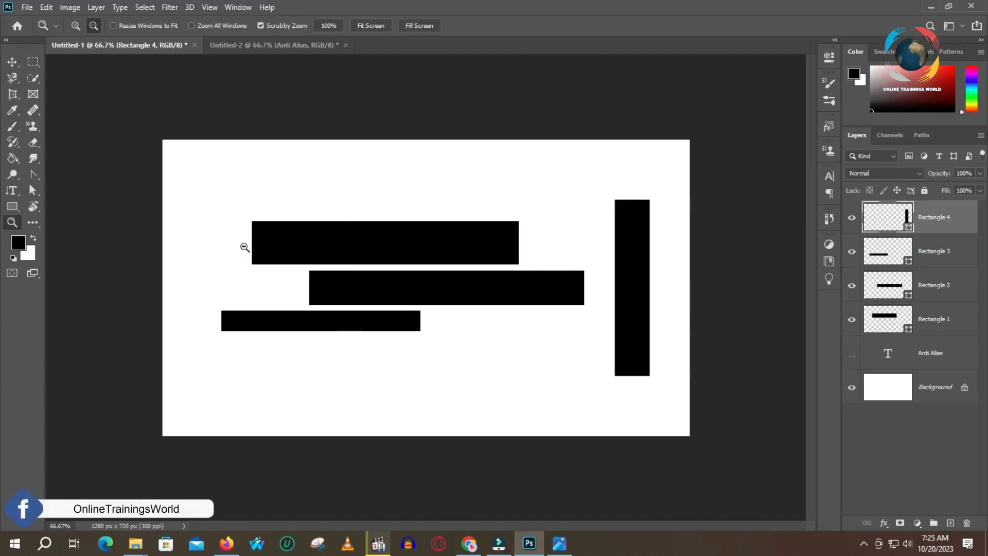
pyautogui.click(935, 318)
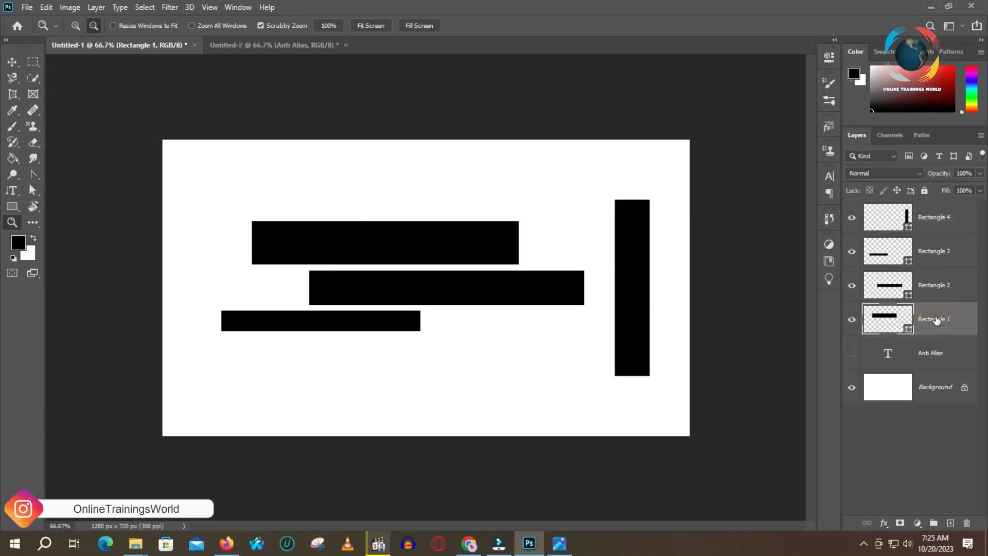
pyautogui.keyDown('ctrl'); pyautogui.click(941, 217); pyautogui.keyUp('ctrl')
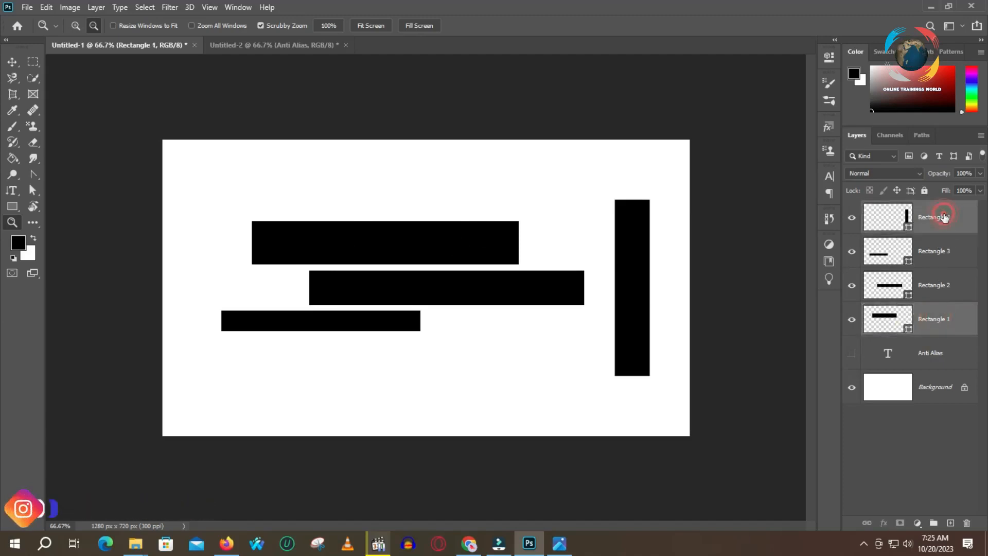
pyautogui.keyDown('ctrl'); pyautogui.click(935, 251); pyautogui.keyUp('ctrl')
pyautogui.keyDown('ctrl'); pyautogui.click(936, 279); pyautogui.keyUp('ctrl')
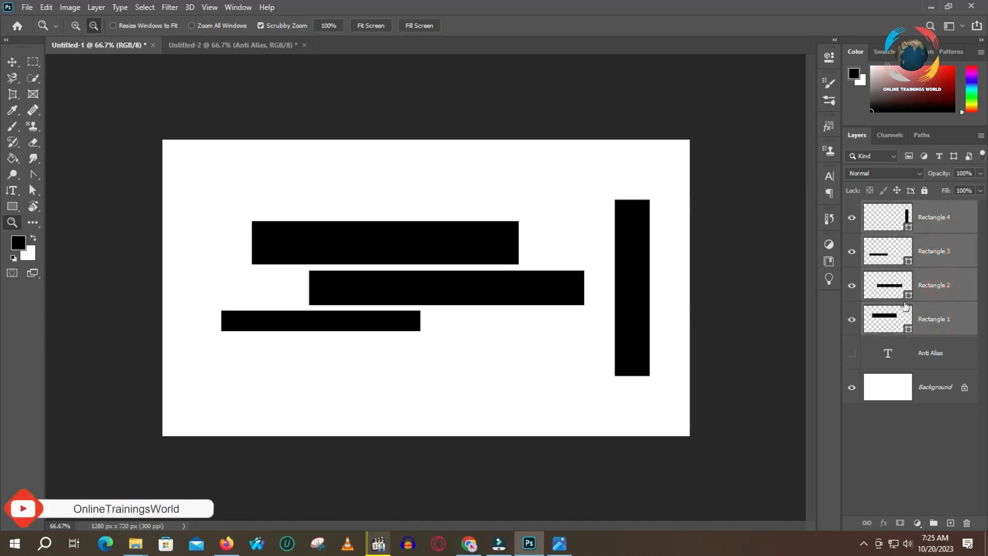
pyautogui.hotkey('ctrl', 'g')
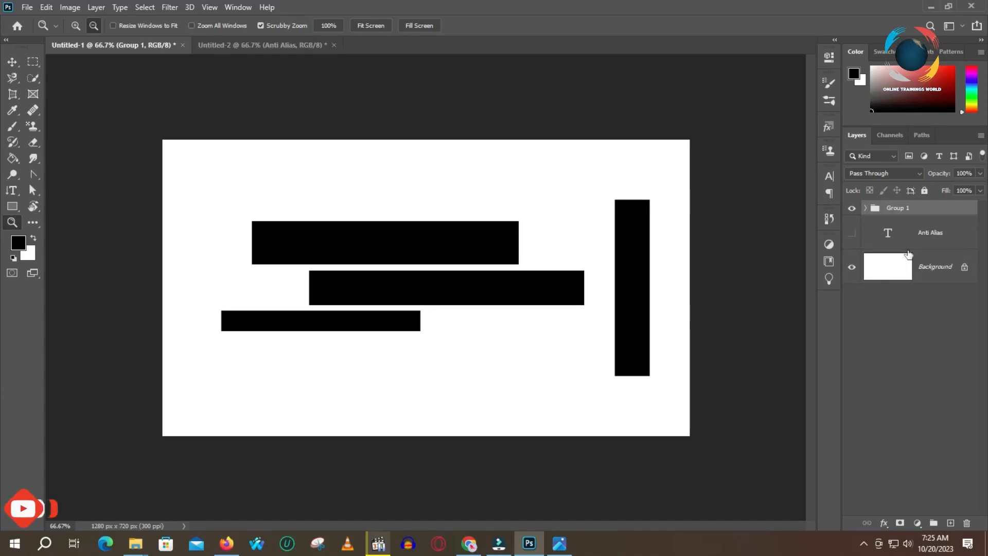
# - Align the four rectangles inside Group 1 by their left and top edges and move them together toward the canvas centre
pyautogui.click(12, 62)
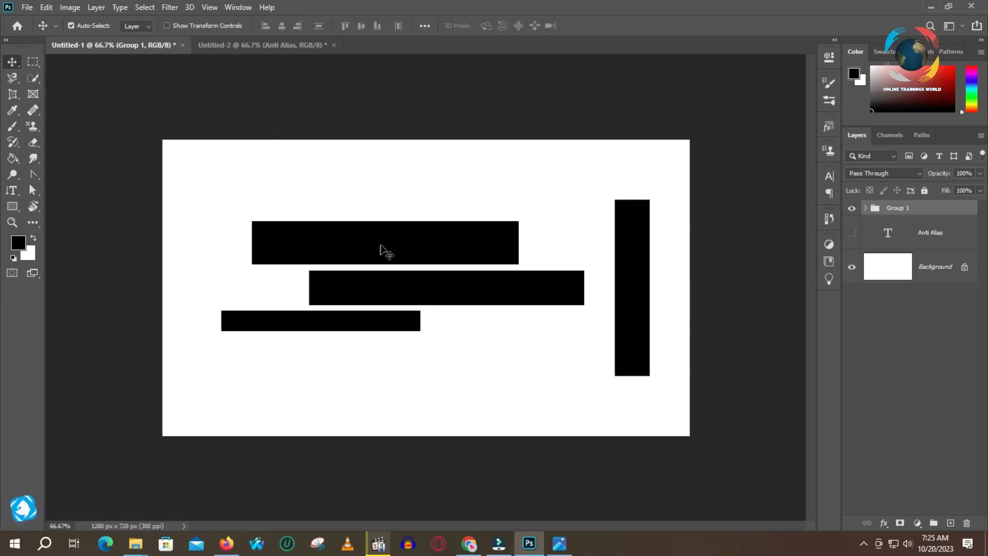
pyautogui.click(387, 227)
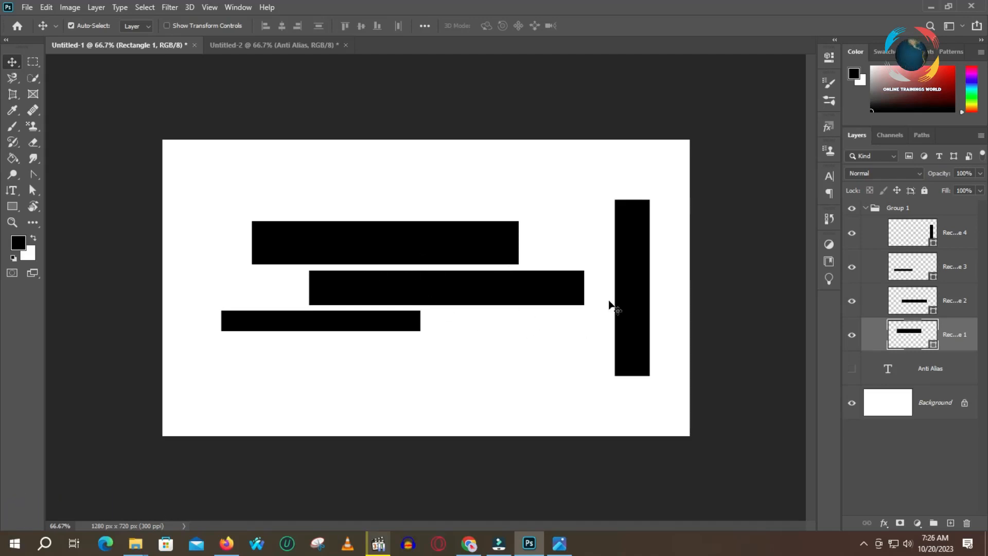
pyautogui.keyDown('shift'); pyautogui.click(897, 229); pyautogui.keyUp('shift')
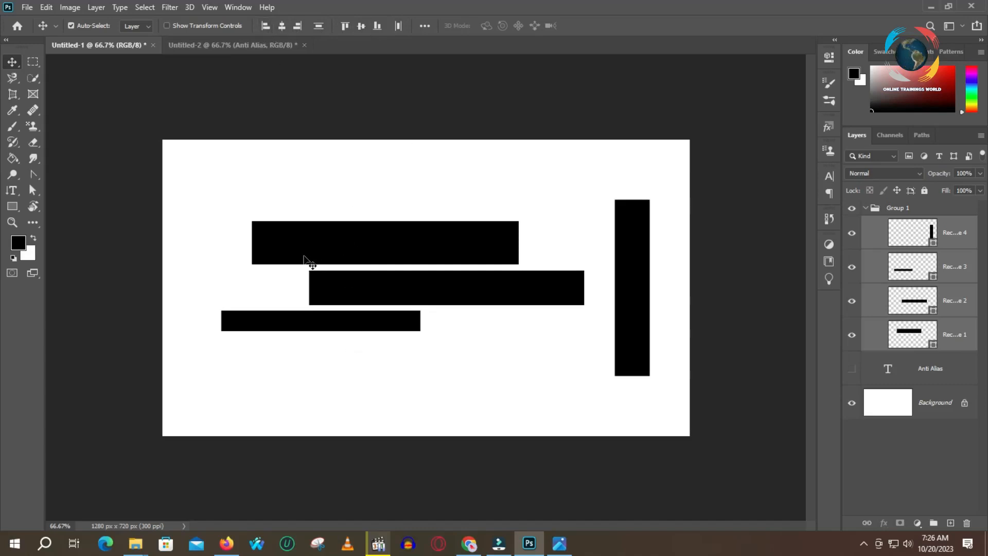
pyautogui.click(266, 27)
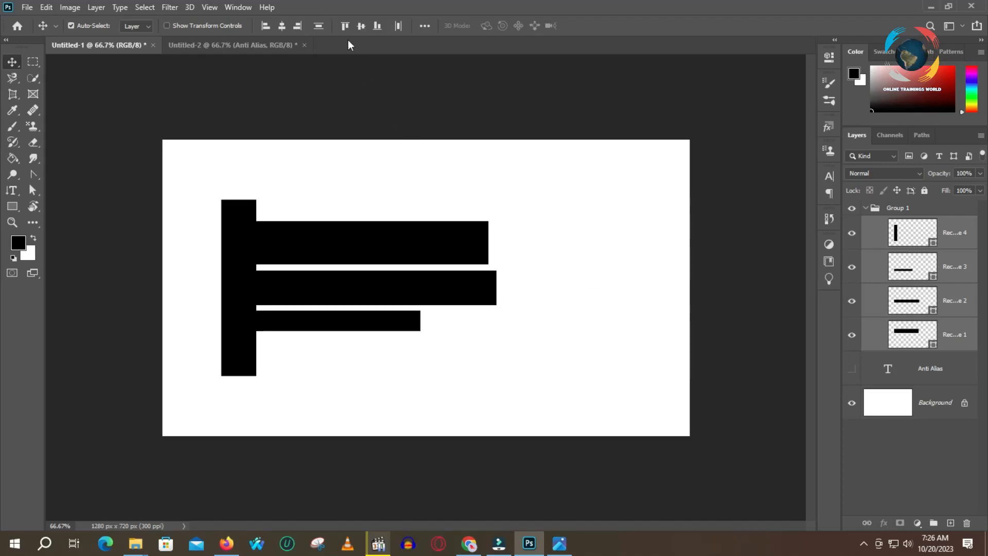
pyautogui.click(345, 25)
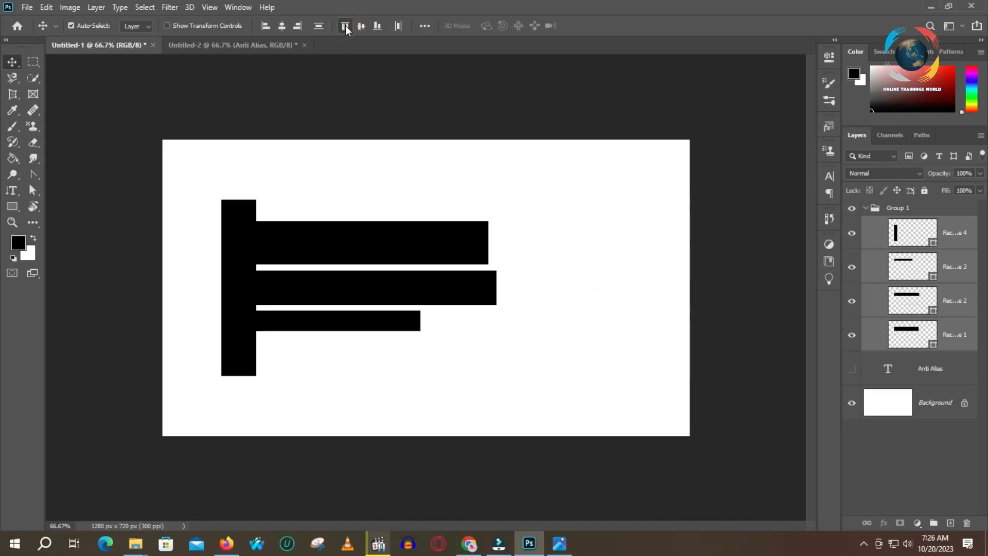
pyautogui.moveTo(277, 215); pyautogui.dragTo(394, 217)
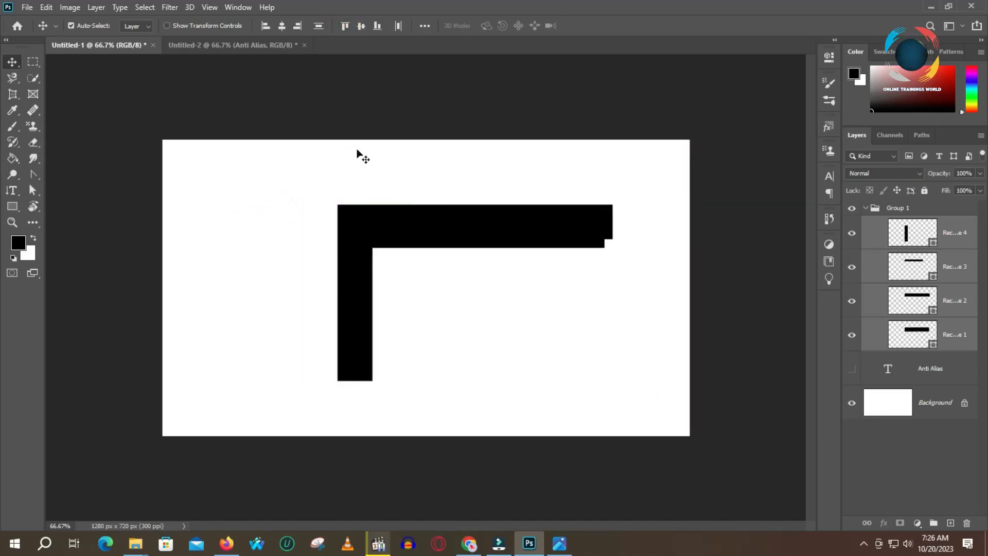
# - With the Rectangle 3 layer selected, set the foreground colour to red c43a3a
pyautogui.click(908, 266)
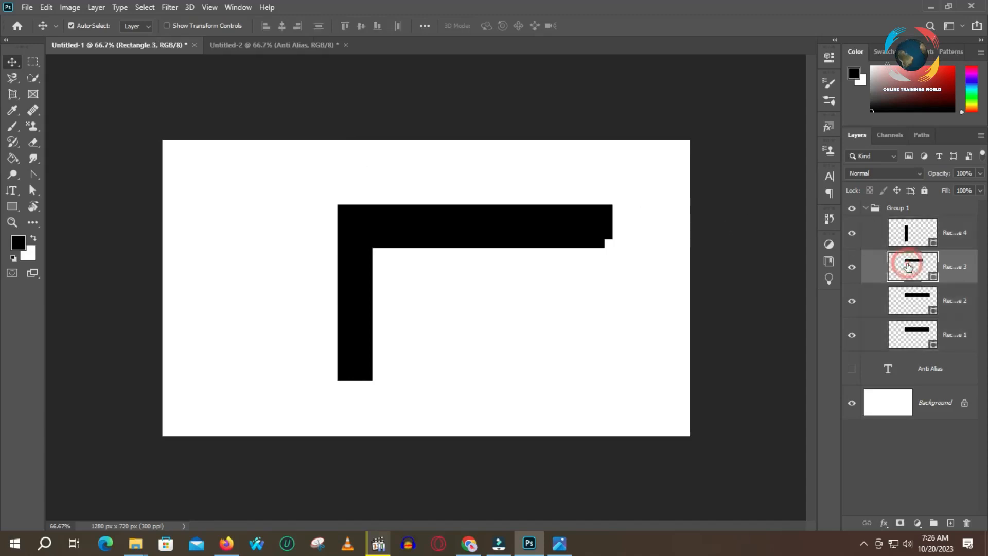
pyautogui.click(18, 243)
pyautogui.click(441, 148)
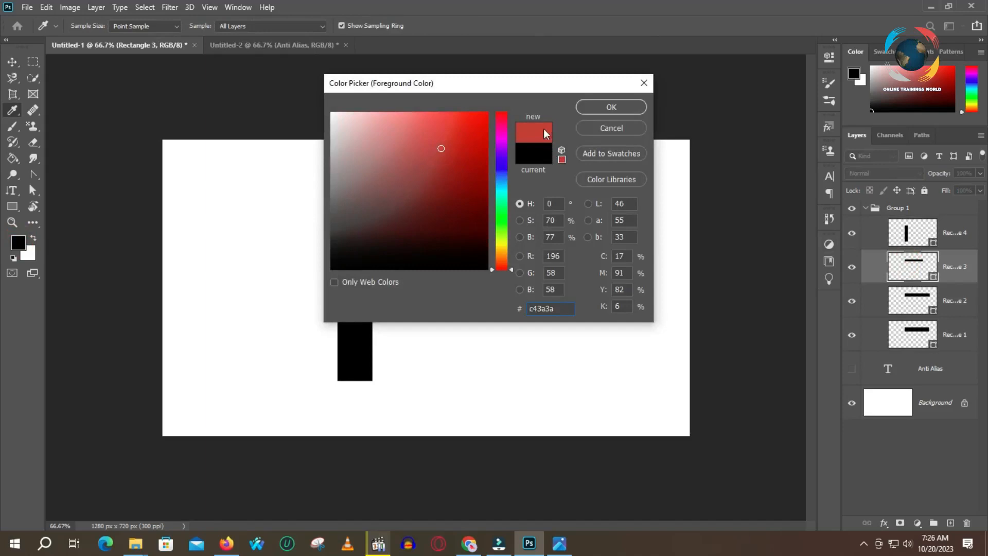
pyautogui.click(604, 107)
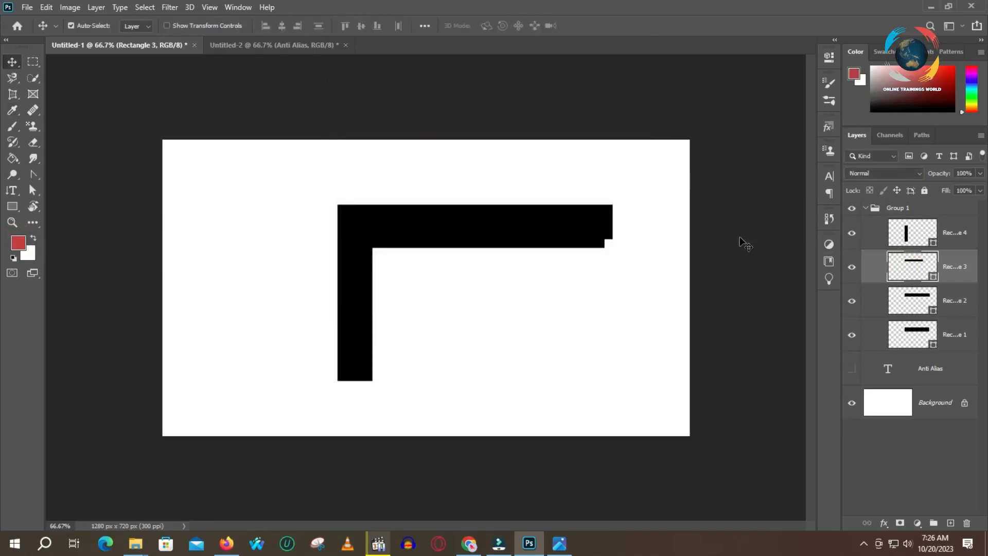
# - Change the fill colour of the Rectangle 4 layer to dark red a31b1b
pyautogui.click(914, 238)
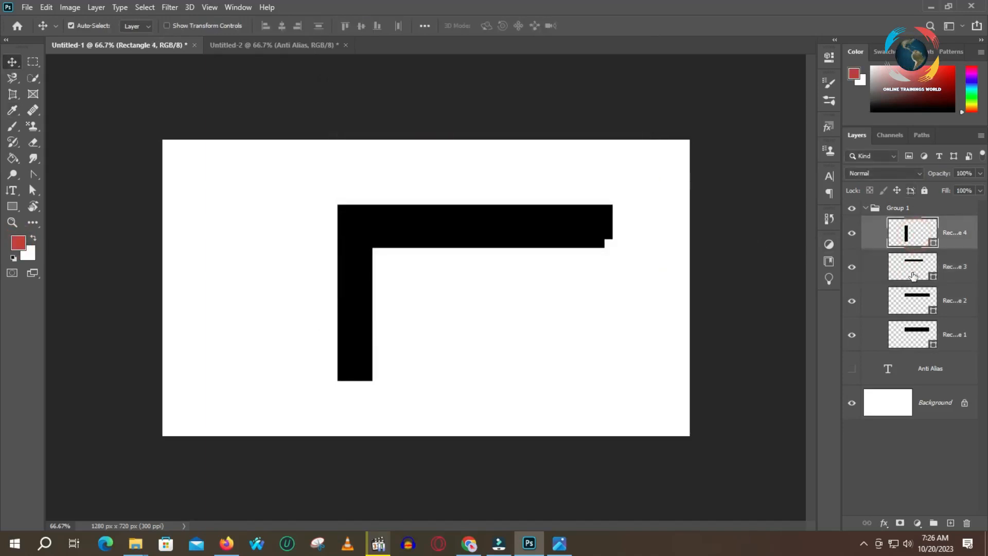
pyautogui.doubleClick(916, 237)
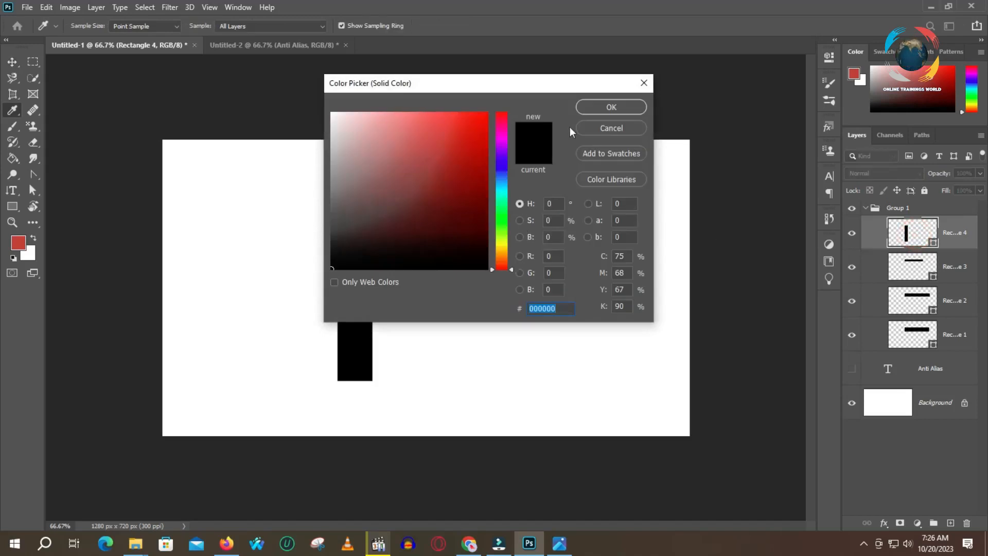
pyautogui.click(449, 169)
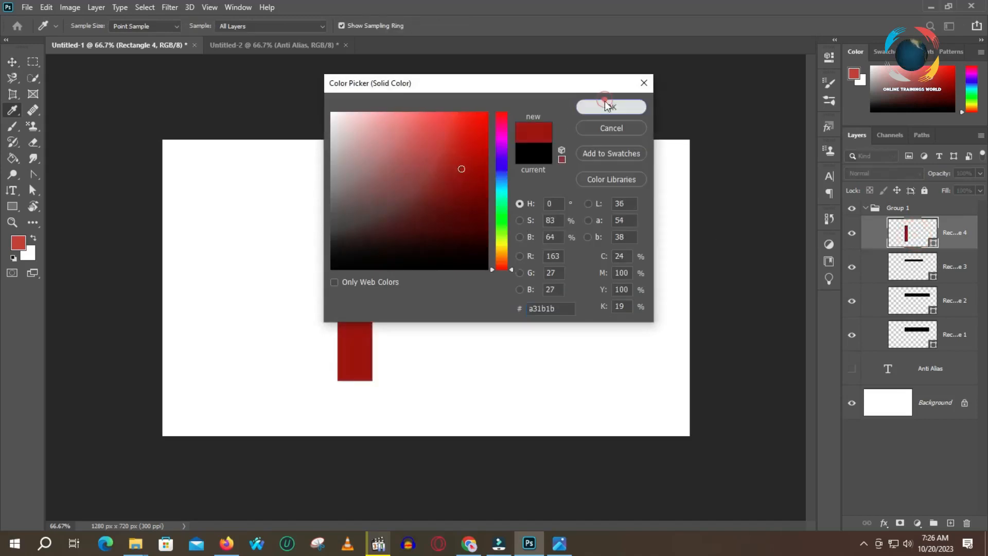
pyautogui.click(607, 105)
# - Change the fill colour of the Rectangle 3 layer to teal 0c6b65
pyautogui.doubleClick(909, 268)
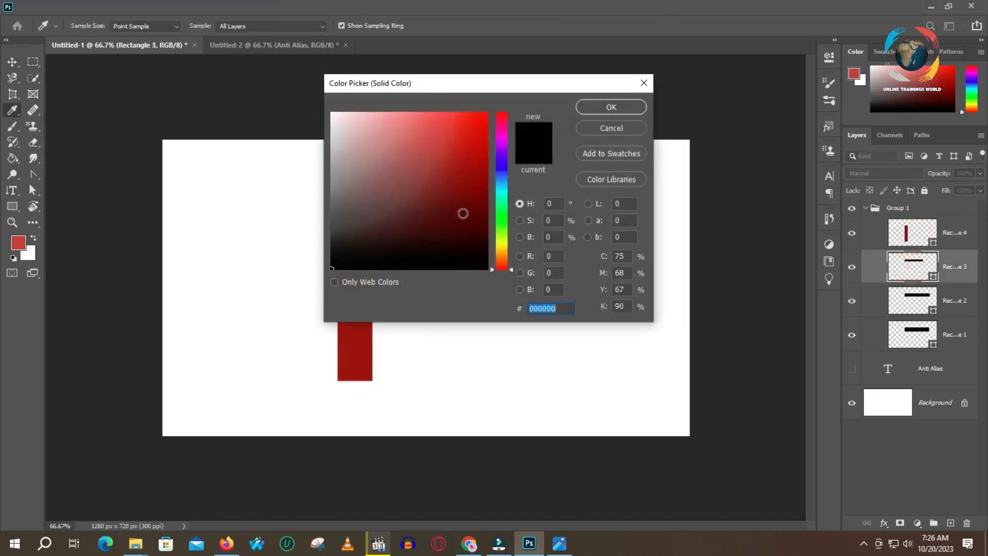
pyautogui.moveTo(504, 186); pyautogui.dragTo(503, 192)
pyautogui.click(470, 204)
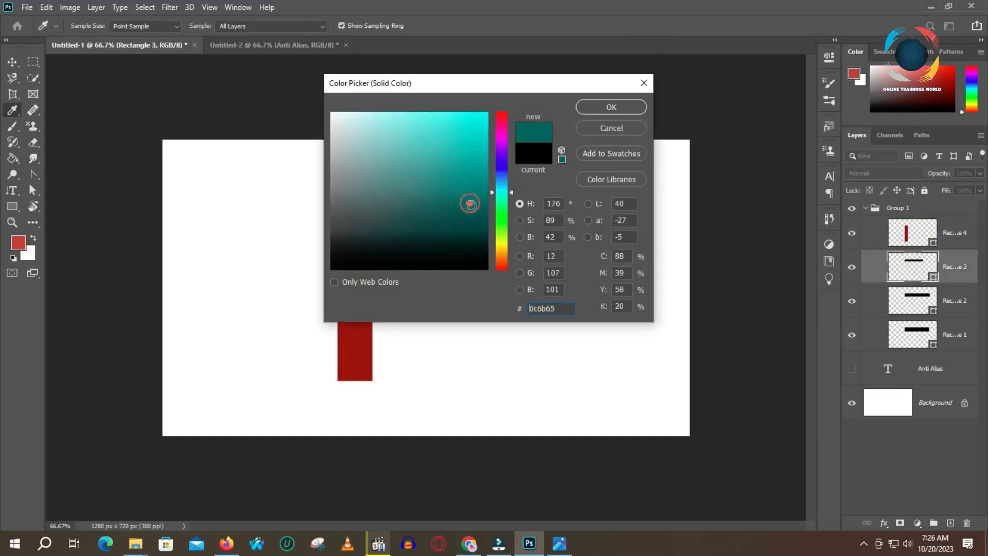
pyautogui.click(611, 107)
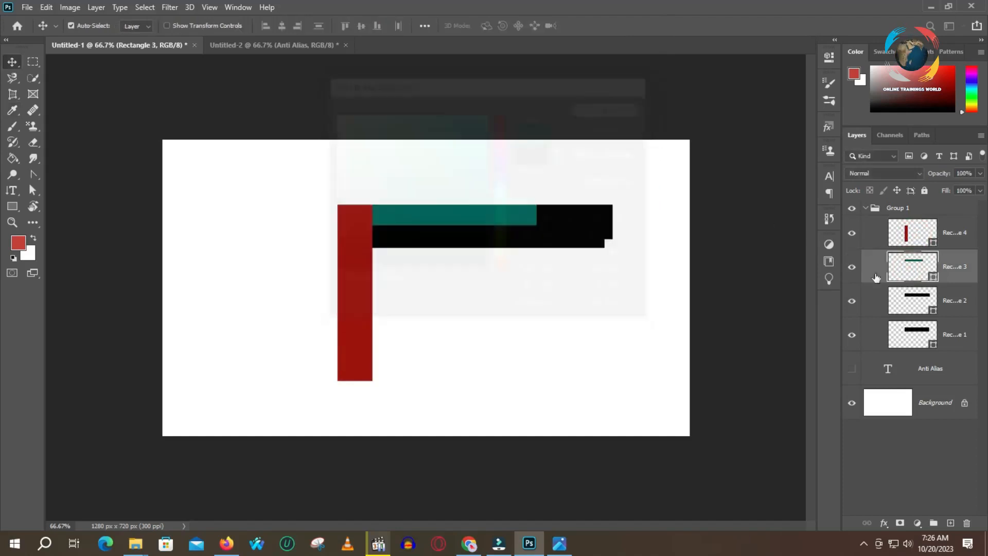
# - Change the fill colour of the Rectangle 2 layer to dark olive 37390f
pyautogui.click(917, 303)
pyautogui.doubleClick(914, 301)
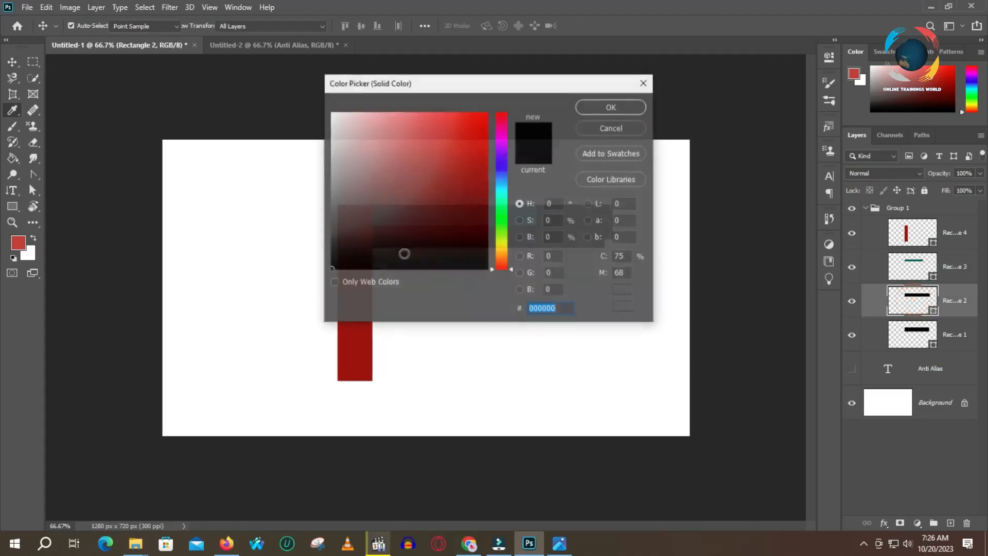
pyautogui.moveTo(495, 193); pyautogui.dragTo(496, 240)
pyautogui.click(447, 234)
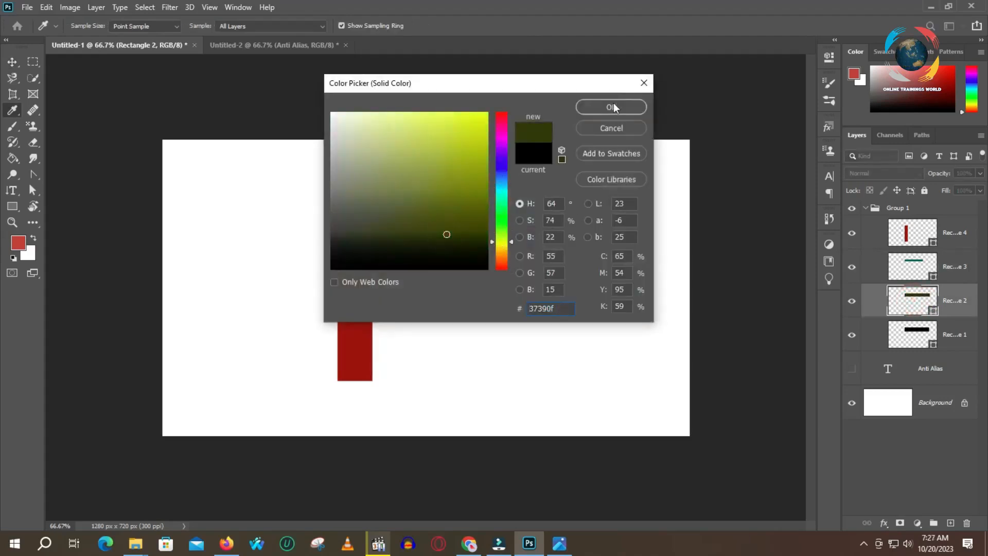
pyautogui.click(612, 107)
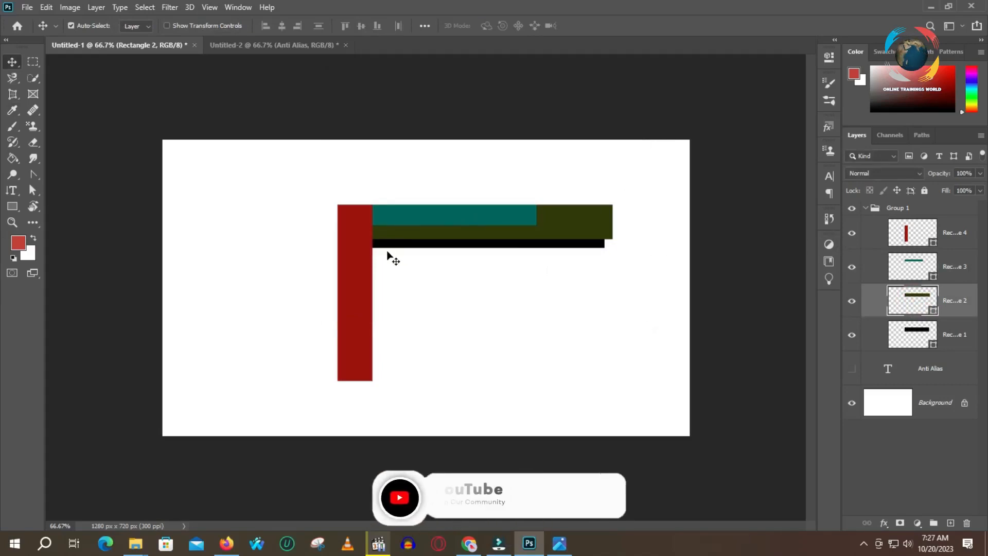
# - Select Rectangle 4, add the Rectangle 3, 2 and 1 layers to the selection one by one, and clear the selection
pyautogui.click(352, 276)
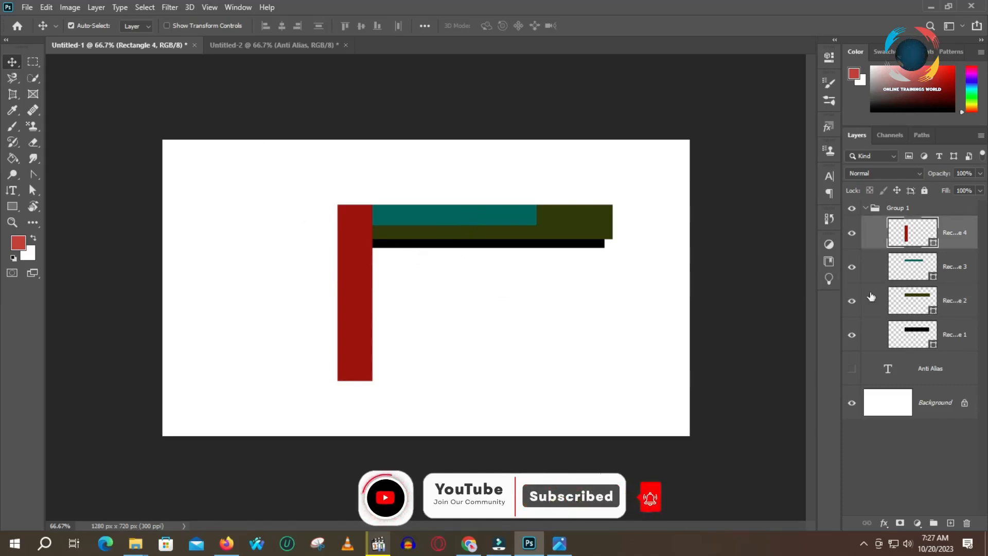
pyautogui.press('ctrl')
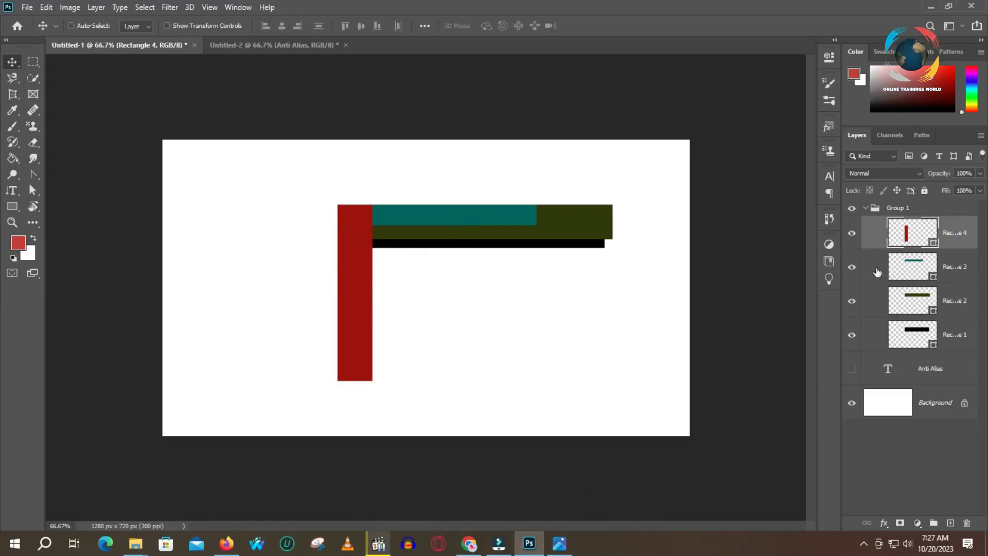
pyautogui.keyDown('ctrl'); pyautogui.click(877, 272); pyautogui.keyUp('ctrl')
pyautogui.keyDown('ctrl'); pyautogui.click(874, 288); pyautogui.keyUp('ctrl')
pyautogui.keyDown('ctrl'); pyautogui.click(875, 337); pyautogui.keyUp('ctrl')
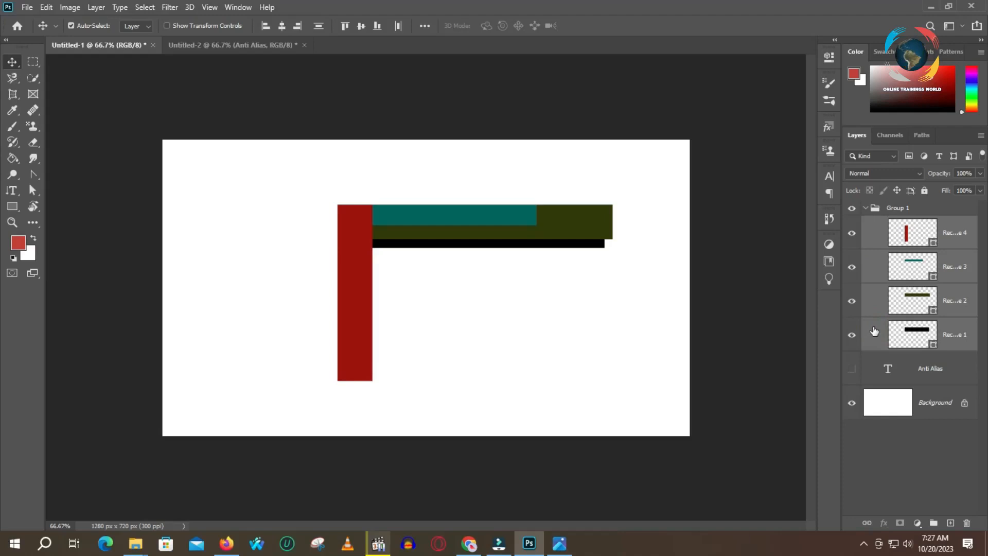
pyautogui.click(906, 457)
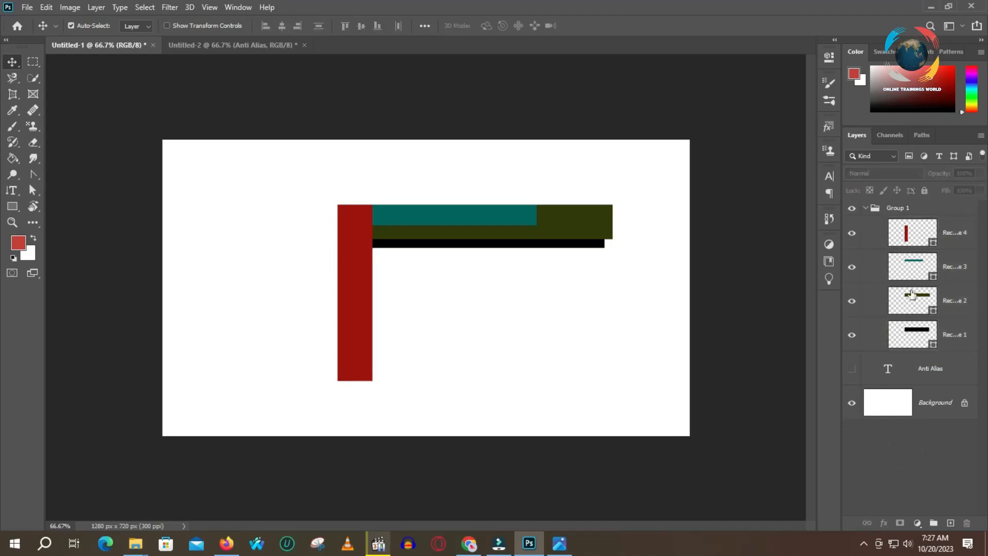
# - Select the layer range from Rectangle 4 to Rectangle 1, repeat it from Rectangle 1 up to Rectangle 4, and clear the selection each time
pyautogui.click(917, 232)
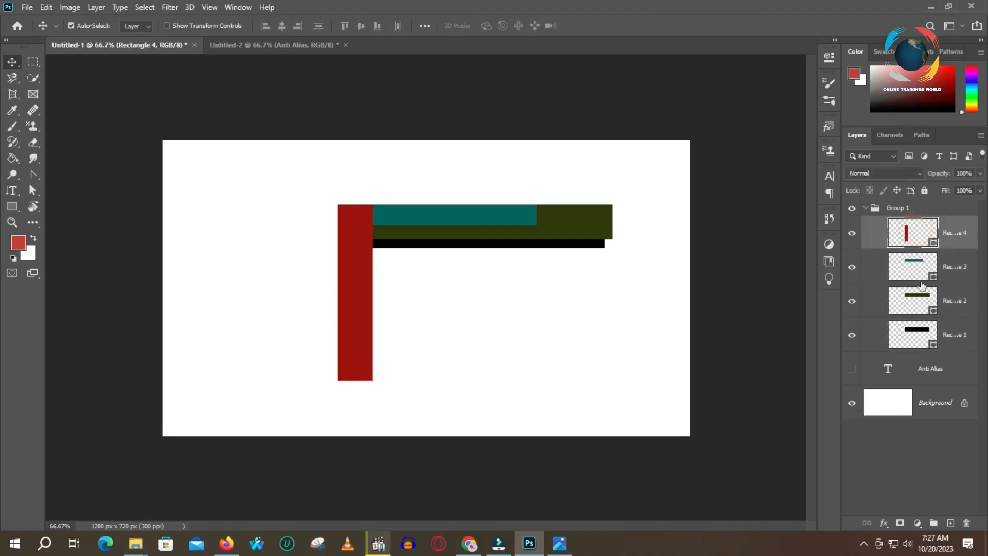
pyautogui.keyDown('shift'); pyautogui.click(917, 340); pyautogui.keyUp('shift')
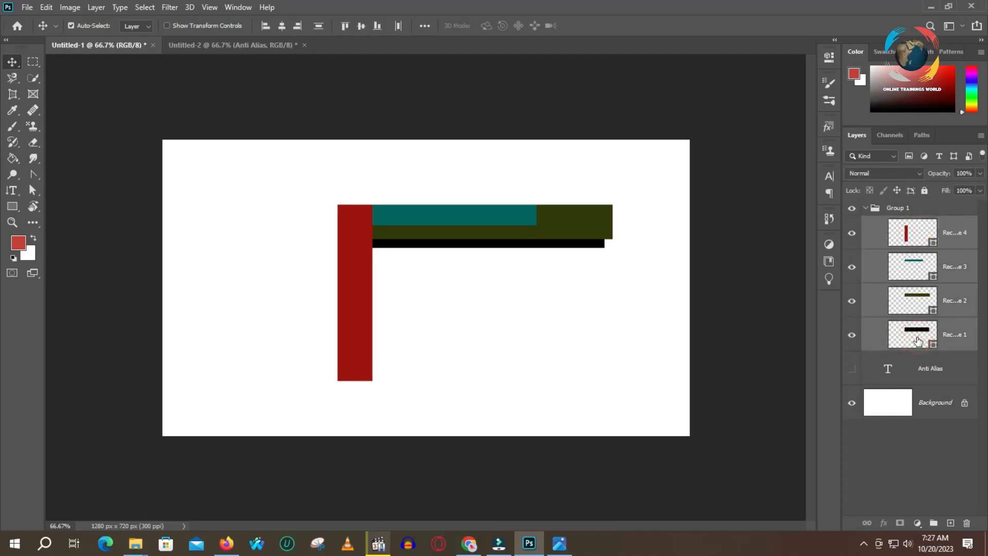
pyautogui.click(933, 437)
pyautogui.click(913, 340)
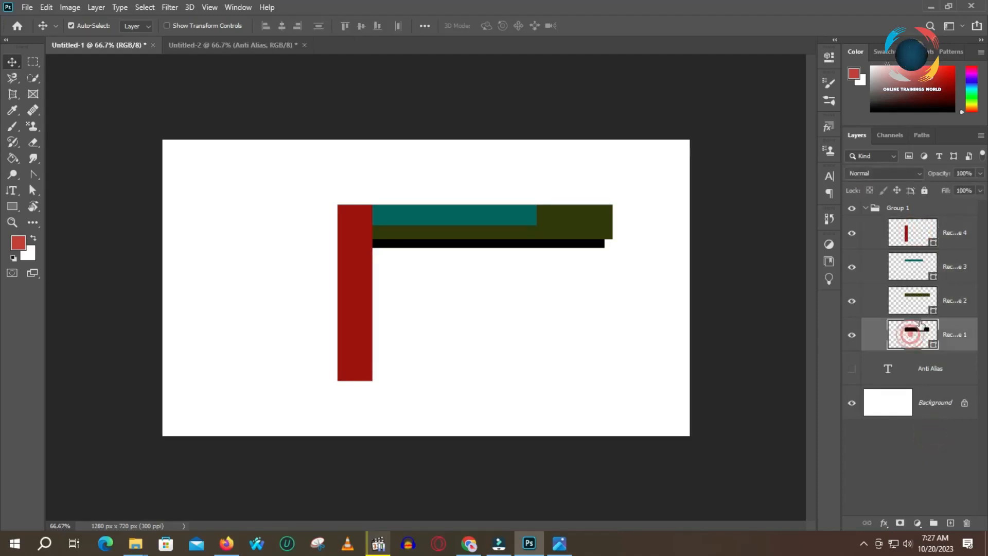
pyautogui.keyDown('shift'); pyautogui.click(917, 232); pyautogui.keyUp('shift')
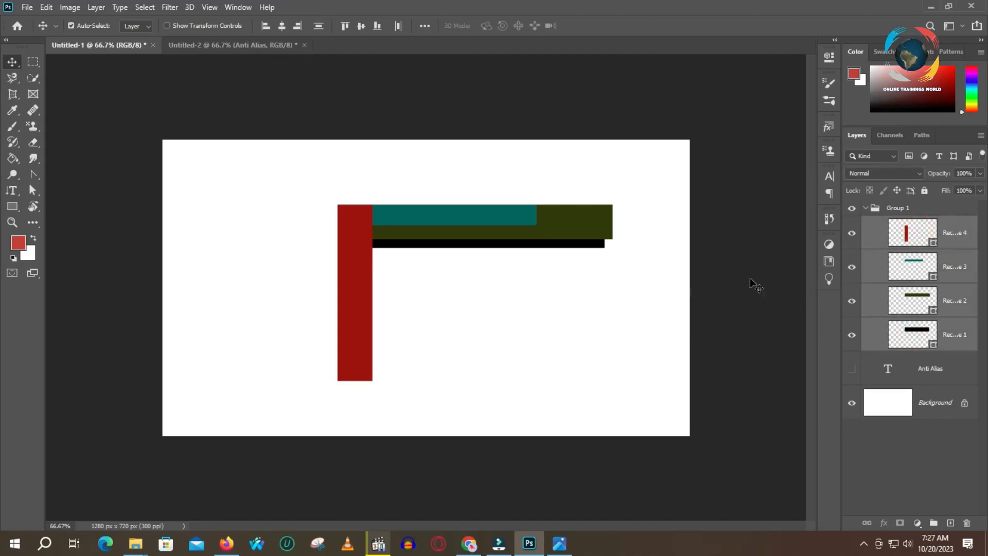
pyautogui.click(923, 454)
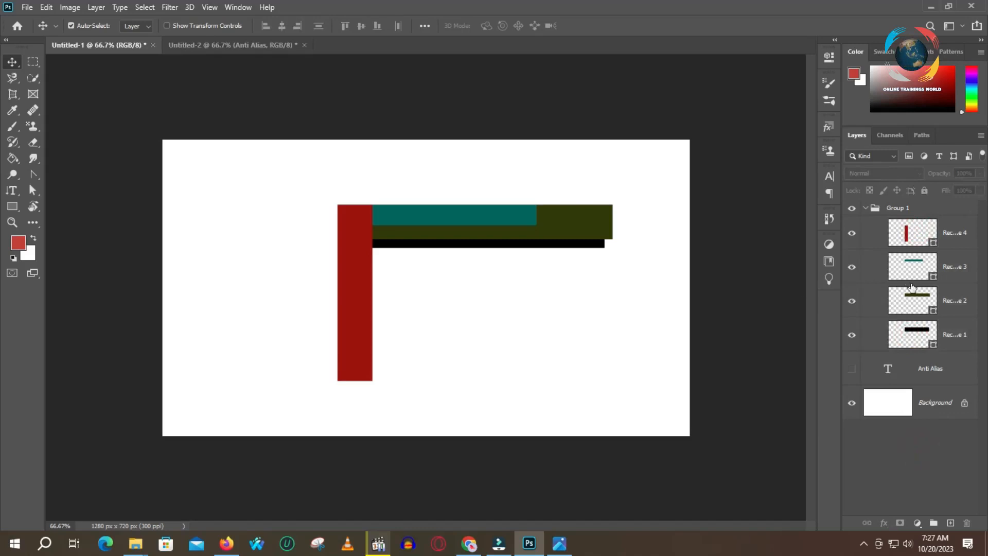
# - Hide the Rectangle 4 layer and spread the black, olive and teal rectangles apart on the canvas in staggered rows
pyautogui.click(908, 233)
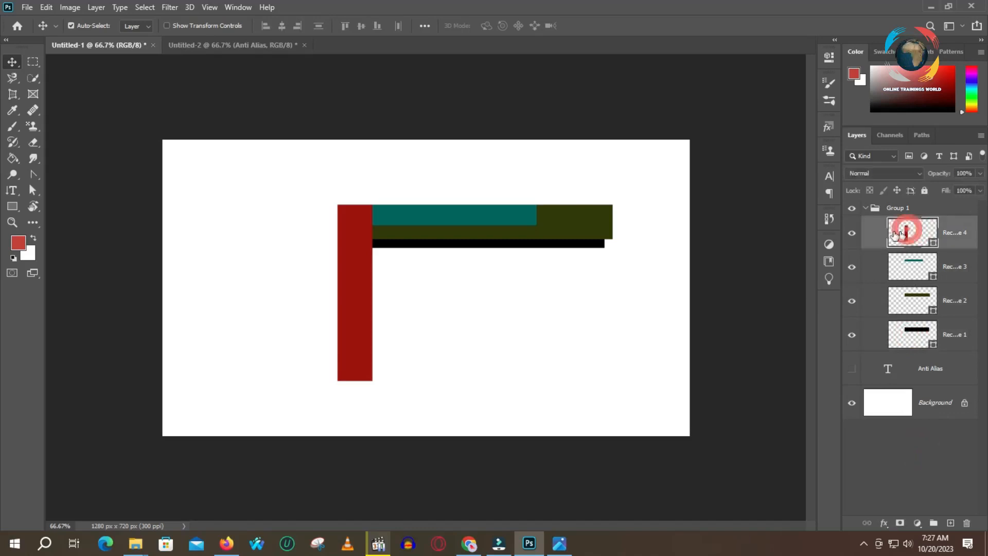
pyautogui.click(852, 235)
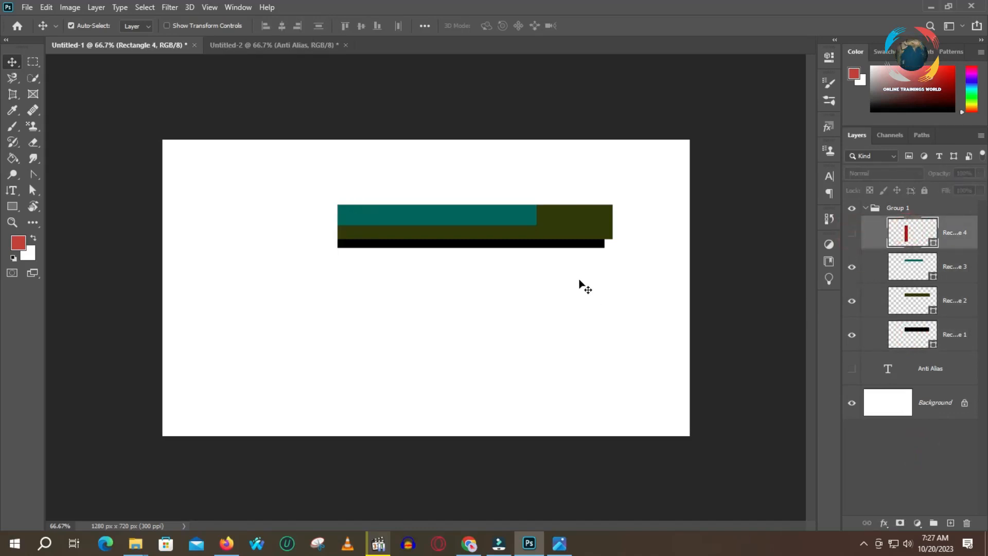
pyautogui.moveTo(497, 224); pyautogui.dragTo(450, 207)
pyautogui.click(484, 309)
pyautogui.moveTo(483, 309); pyautogui.dragTo(474, 280)
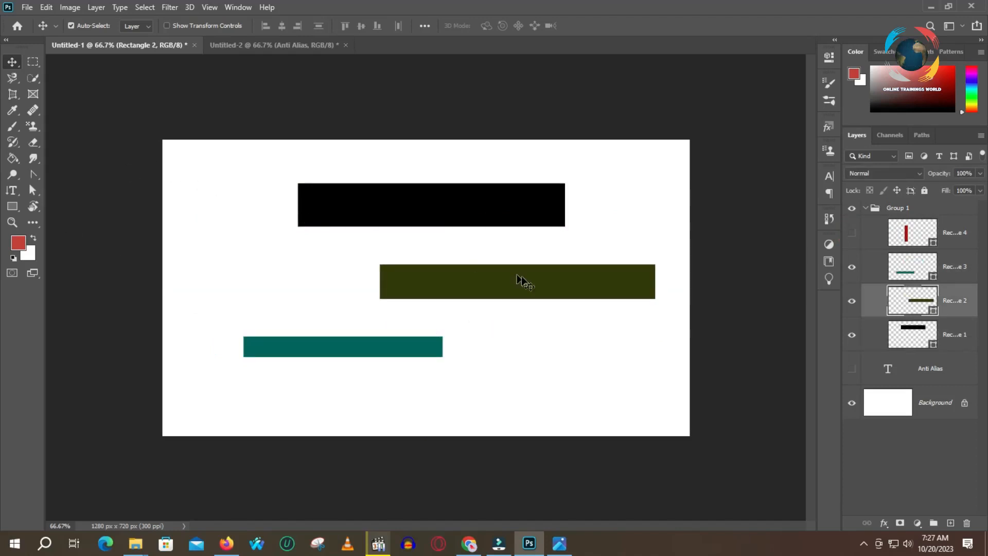
# - Load the Rectangle 3 shape's outline as a selection and select the Rectangle 1, Rectangle 2 and Rectangle 3 layers together
pyautogui.keyDown('ctrl'); pyautogui.click(889, 266); pyautogui.keyUp('ctrl')
pyautogui.keyDown('ctrl'); pyautogui.click(893, 342); pyautogui.keyUp('ctrl')
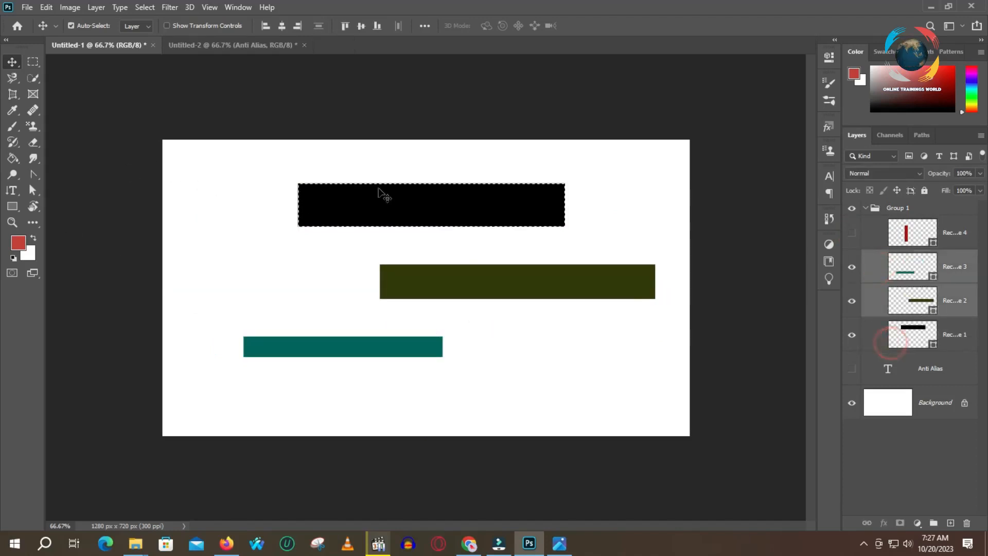
pyautogui.click(900, 337)
pyautogui.keyDown('ctrl'); pyautogui.click(882, 305); pyautogui.keyUp('ctrl')
pyautogui.keyDown('ctrl'); pyautogui.click(898, 265); pyautogui.keyUp('ctrl')
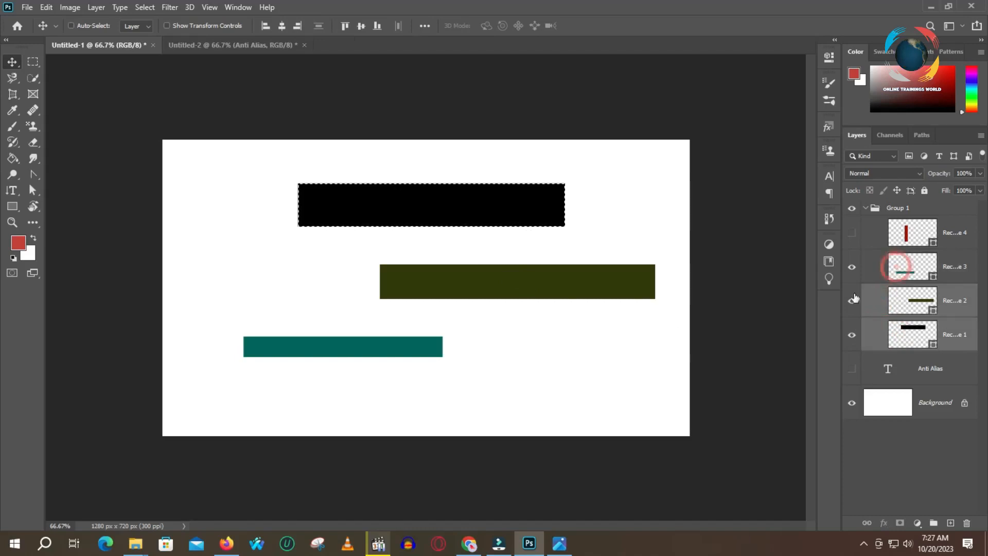
pyautogui.keyDown('shift'); pyautogui.click(880, 270); pyautogui.keyUp('shift')
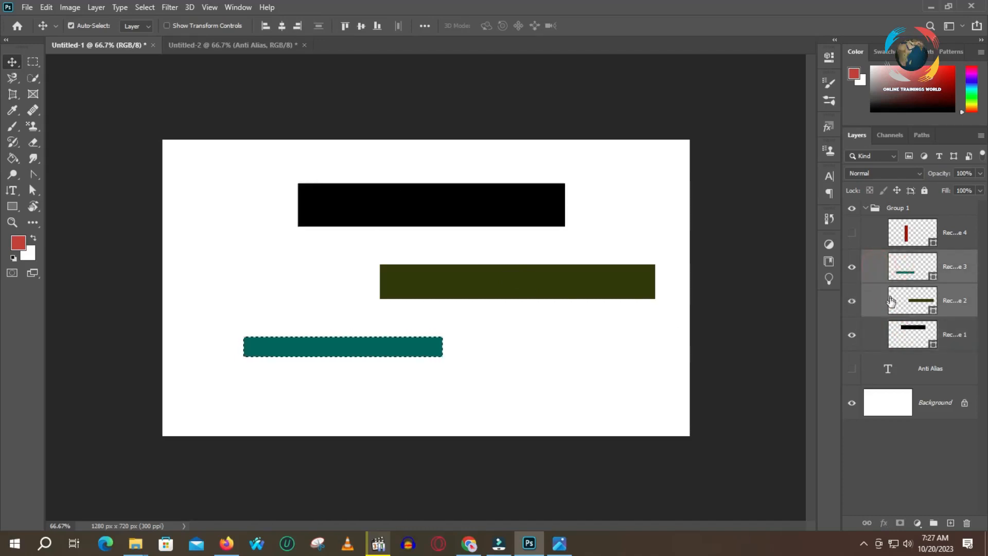
pyautogui.click(880, 341)
pyautogui.keyDown('ctrl'); pyautogui.click(883, 312); pyautogui.keyUp('ctrl')
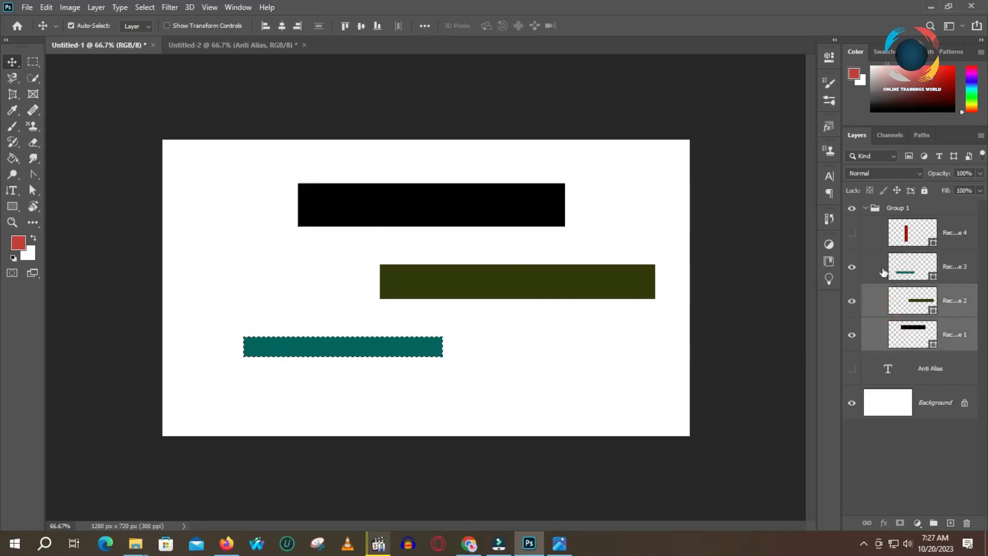
pyautogui.keyDown('ctrl'); pyautogui.click(881, 268); pyautogui.keyUp('ctrl')
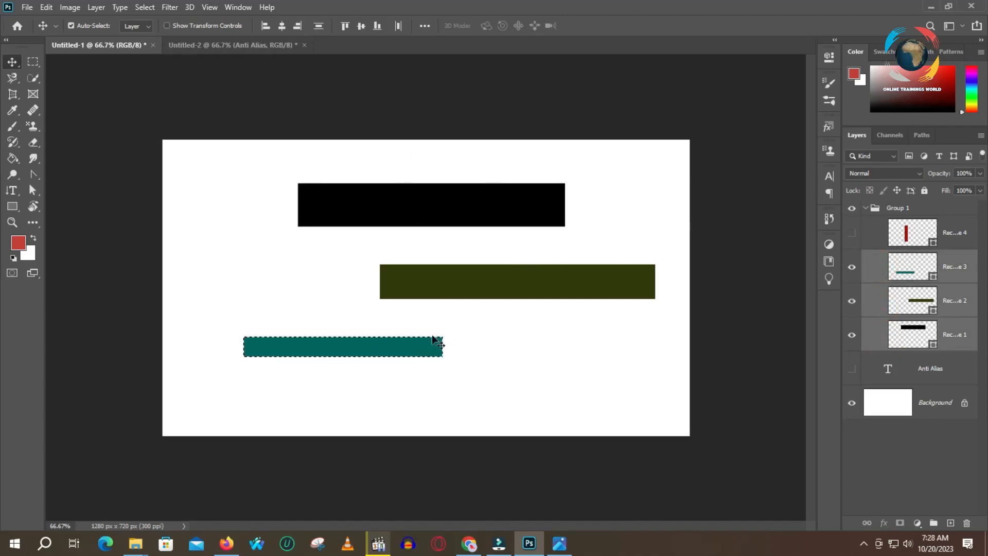
# - Align the three selected rectangles by horizontal centers and by right edges, and distribute them vertically
pyautogui.click(282, 26)
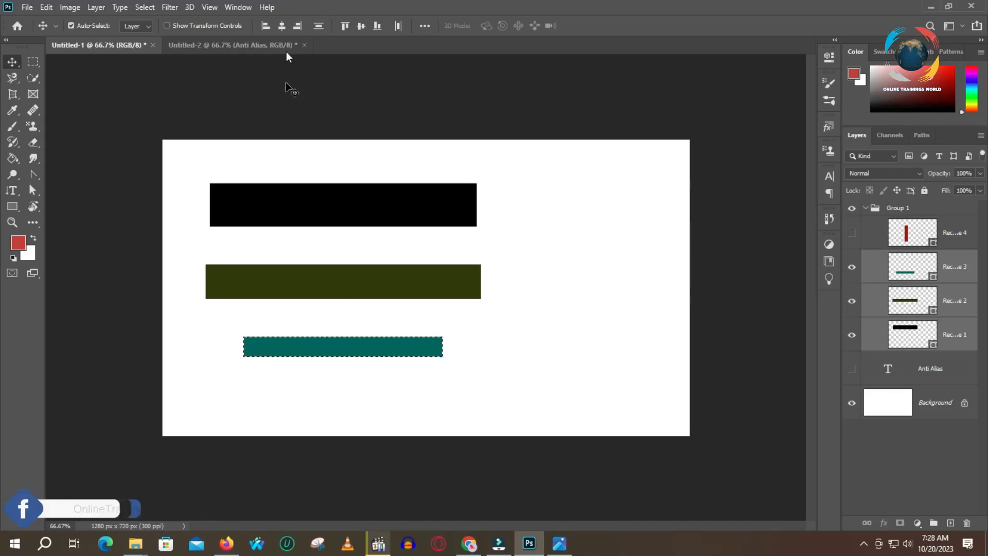
pyautogui.click(297, 26)
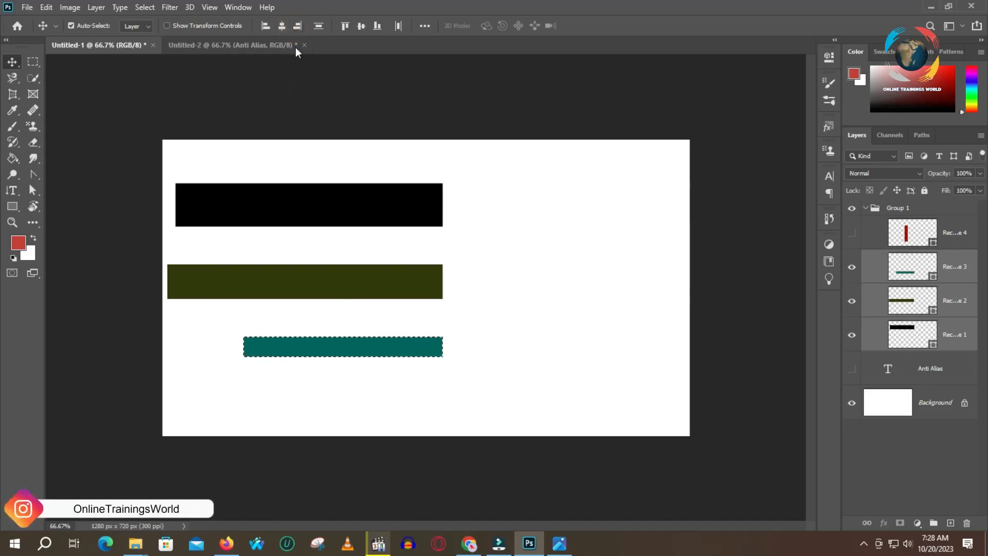
pyautogui.click(318, 27)
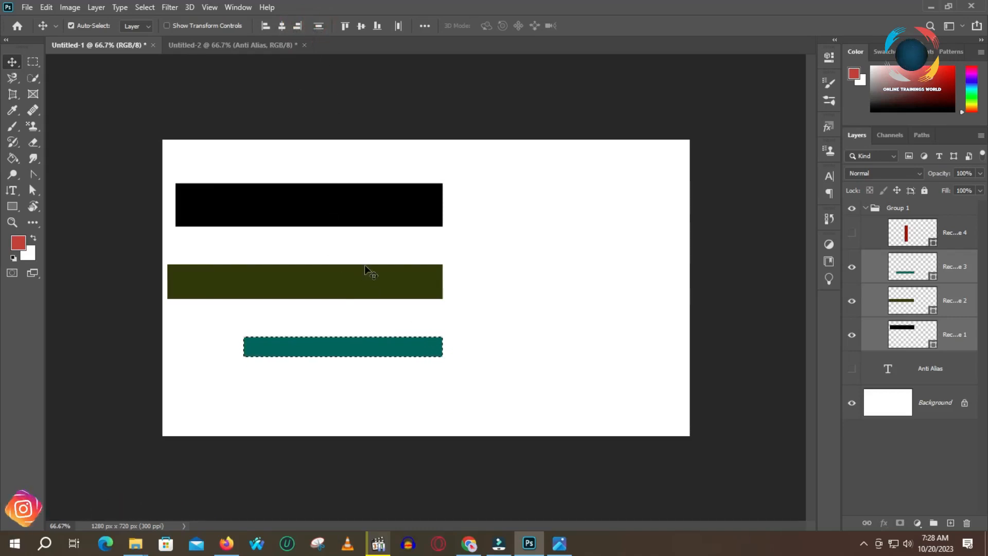
pyautogui.click(319, 26)
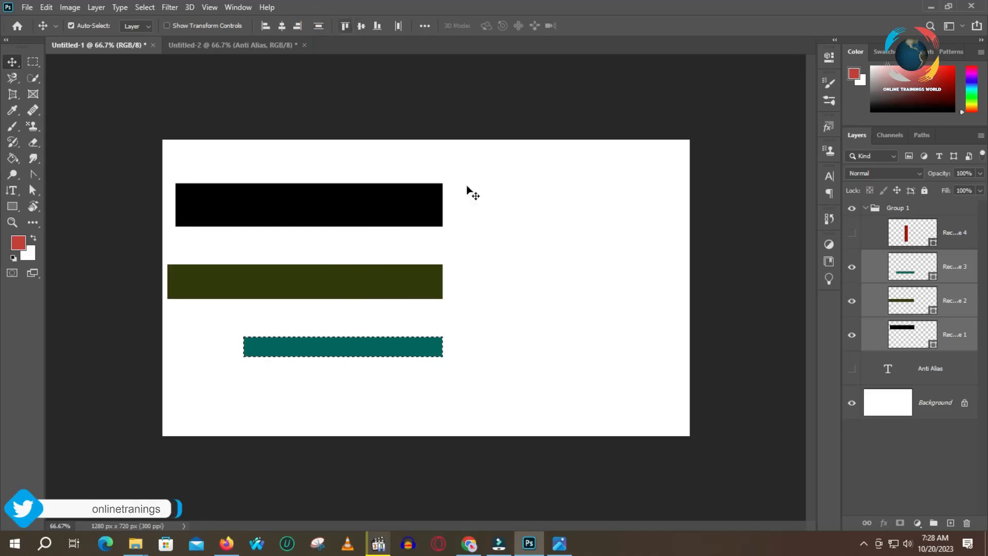
# - Make Rectangle 4 the active layer and hide the Rectangle 3, Rectangle 2 and Rectangle 1 layers
pyautogui.click(908, 236)
pyautogui.click(851, 267)
pyautogui.click(852, 300)
pyautogui.click(852, 336)
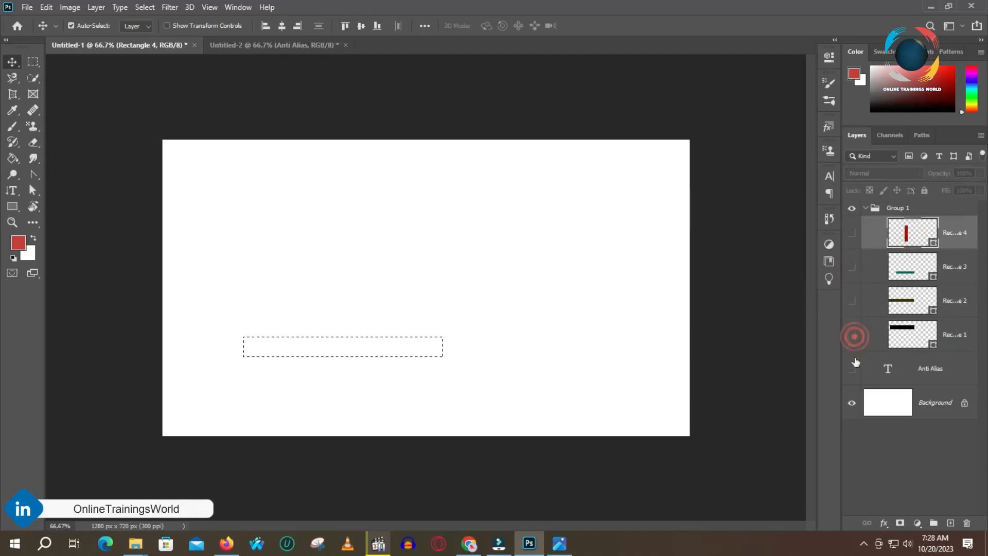
# - Duplicate the Rectangle 4 layer and make both the original and the copy visible
pyautogui.moveTo(922, 228); pyautogui.dragTo(950, 523)
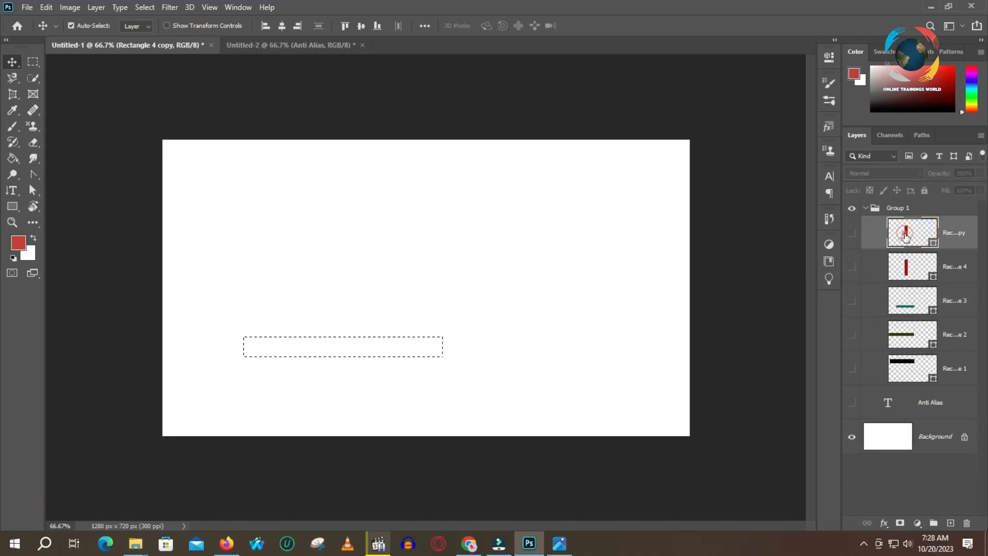
pyautogui.click(852, 267)
pyautogui.click(851, 232)
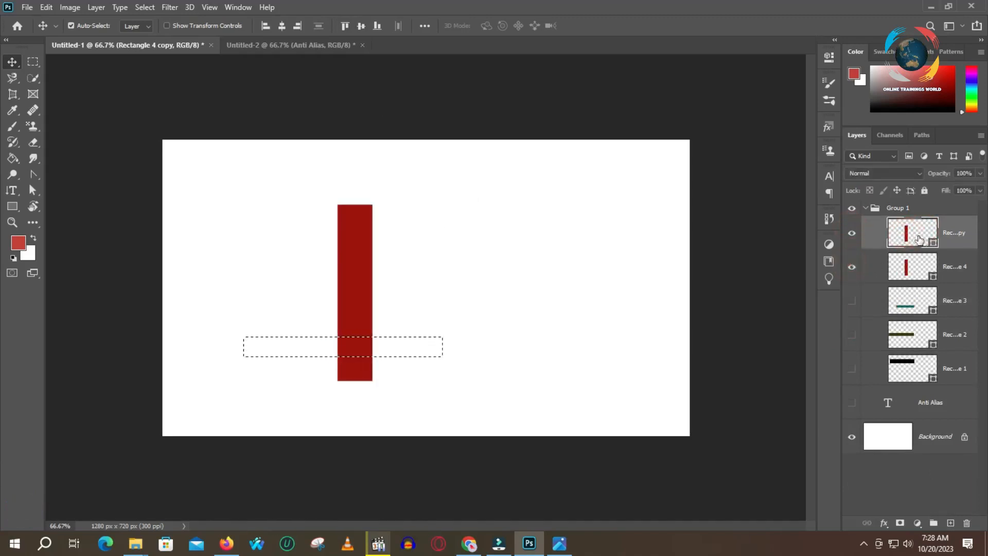
# - Change the fill colour of the Rectangle 4 copy layer to a very dark brown
pyautogui.doubleClick(919, 238)
pyautogui.click(444, 244)
pyautogui.click(496, 238)
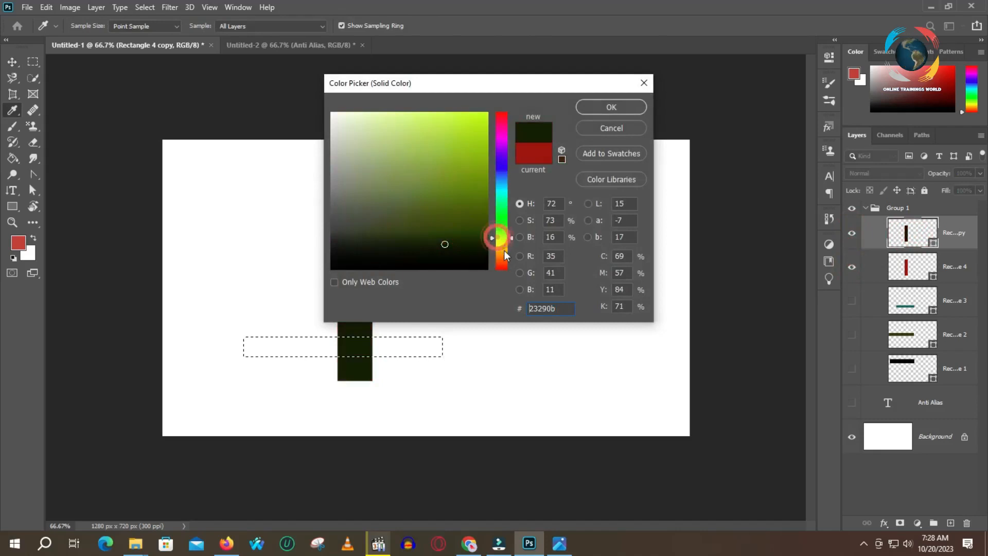
pyautogui.click(502, 250)
pyautogui.click(611, 107)
# - Move the dark brown copy to the right and lower on the canvas, and shift the red rectangle toward the centre with a gap between them
pyautogui.press('v')
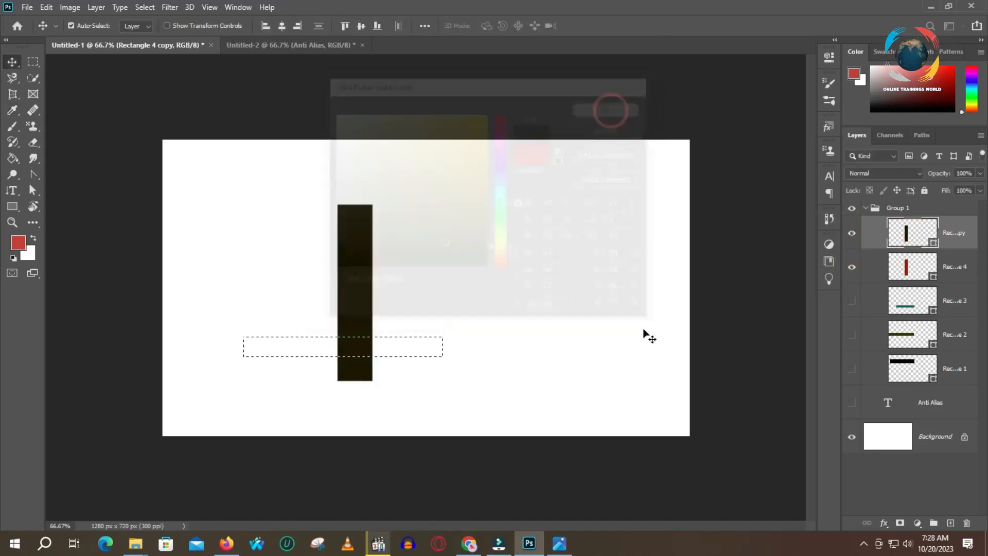
pyautogui.moveTo(359, 262); pyautogui.dragTo(548, 294)
pyautogui.moveTo(358, 278); pyautogui.dragTo(440, 272)
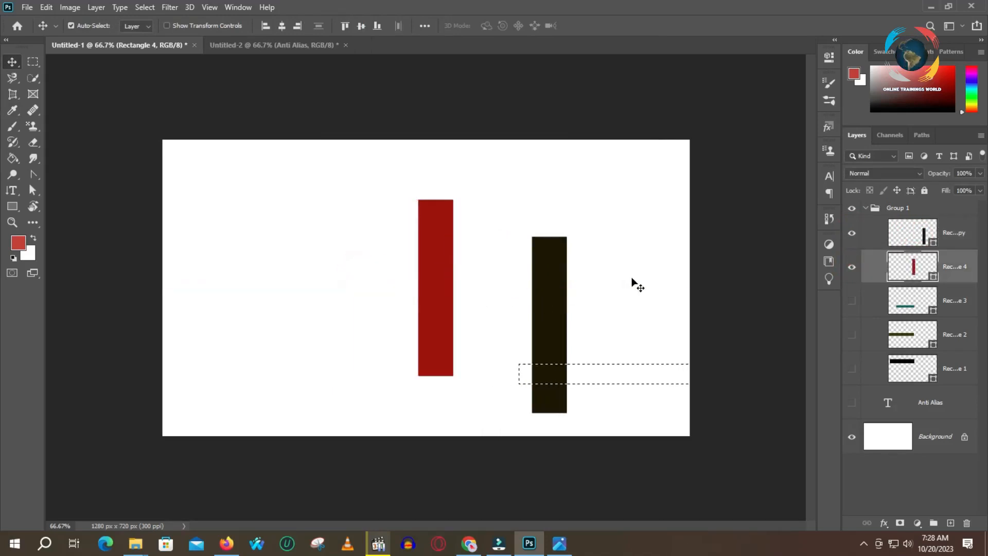
# - Select both vertical rectangle layers and align them by vertical centers, bottom edges, top edges and finally vertical centers again
pyautogui.keyDown('ctrl'); pyautogui.click(870, 232); pyautogui.keyUp('ctrl')
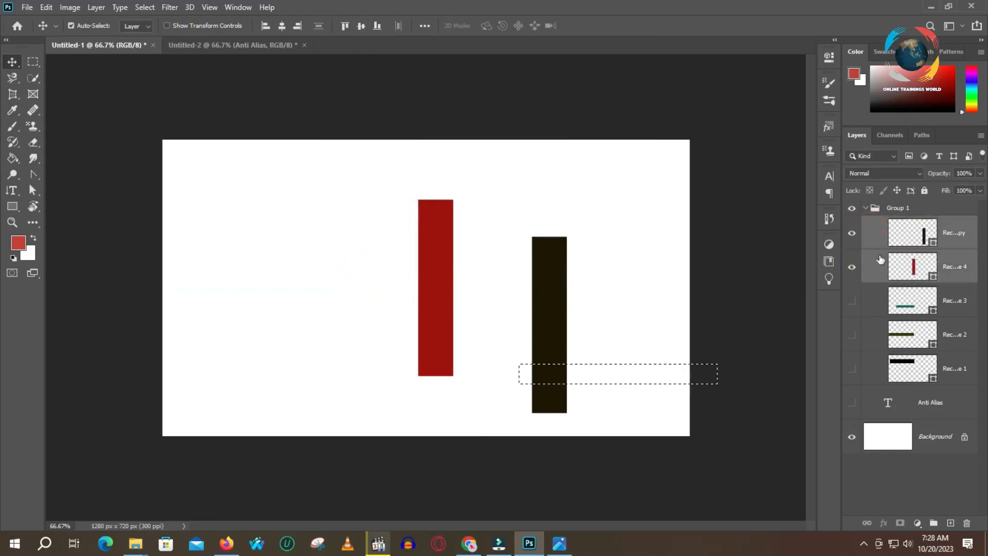
pyautogui.click(360, 26)
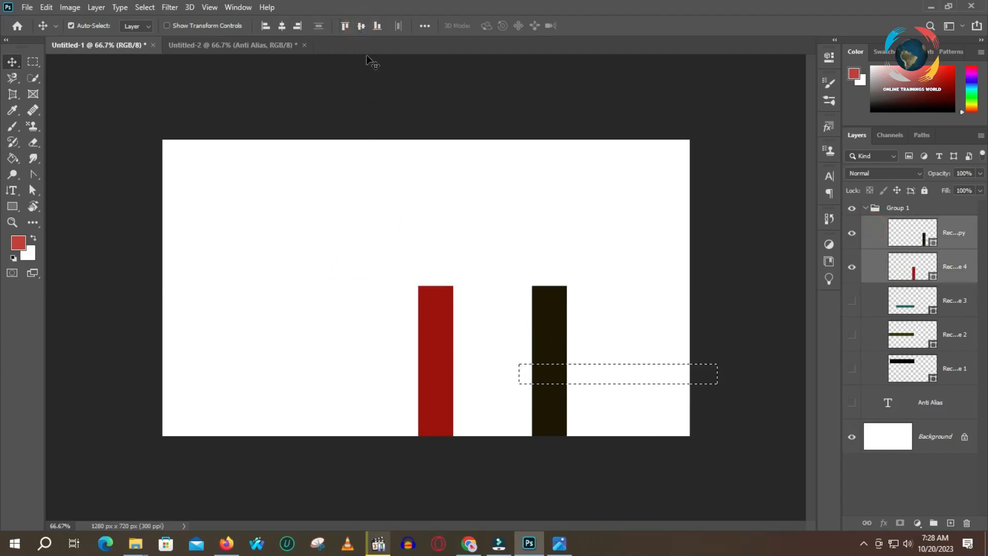
pyautogui.click(377, 27)
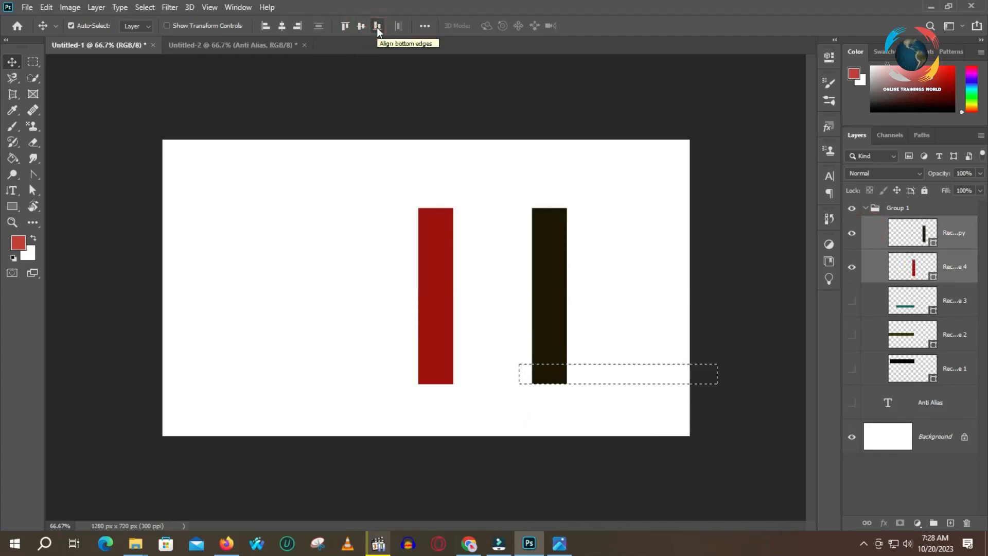
pyautogui.click(345, 26)
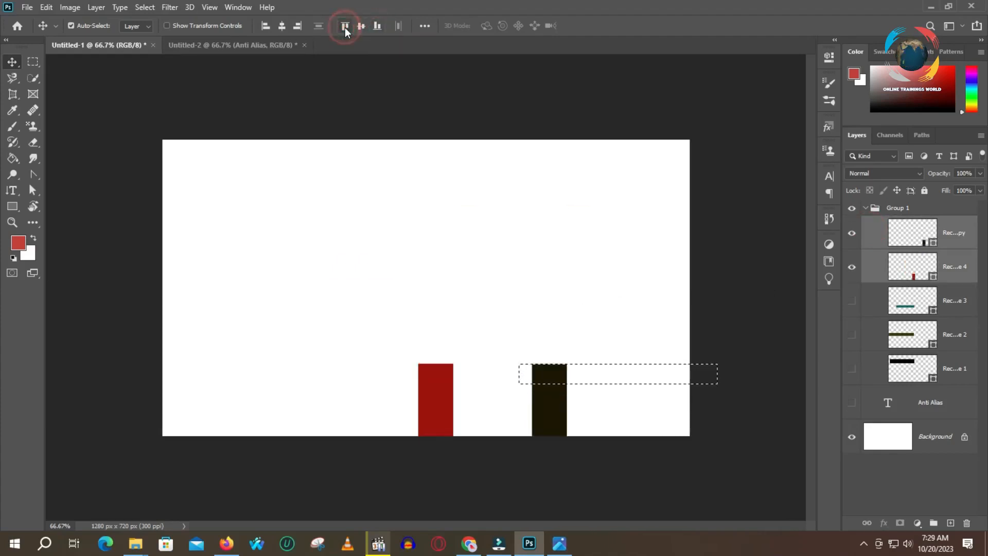
pyautogui.click(360, 27)
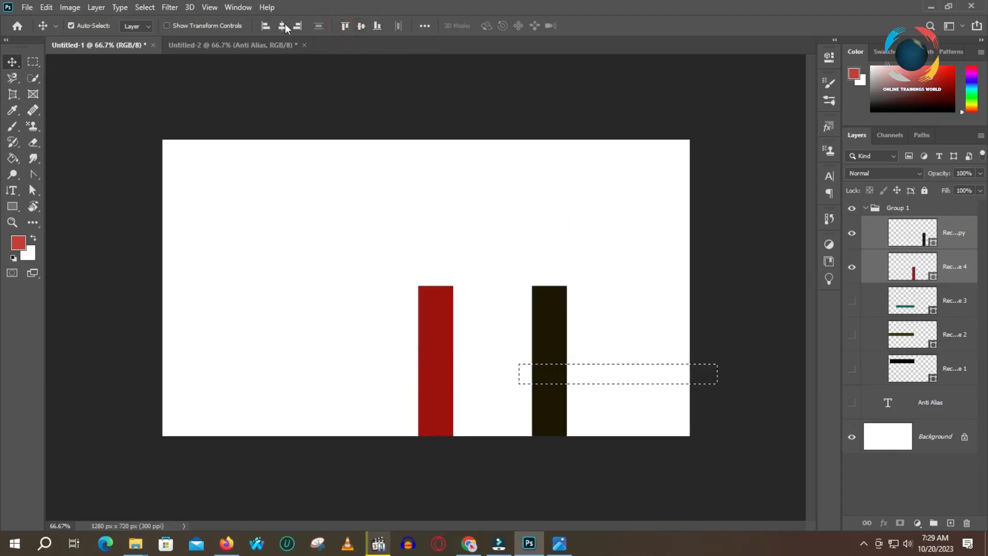